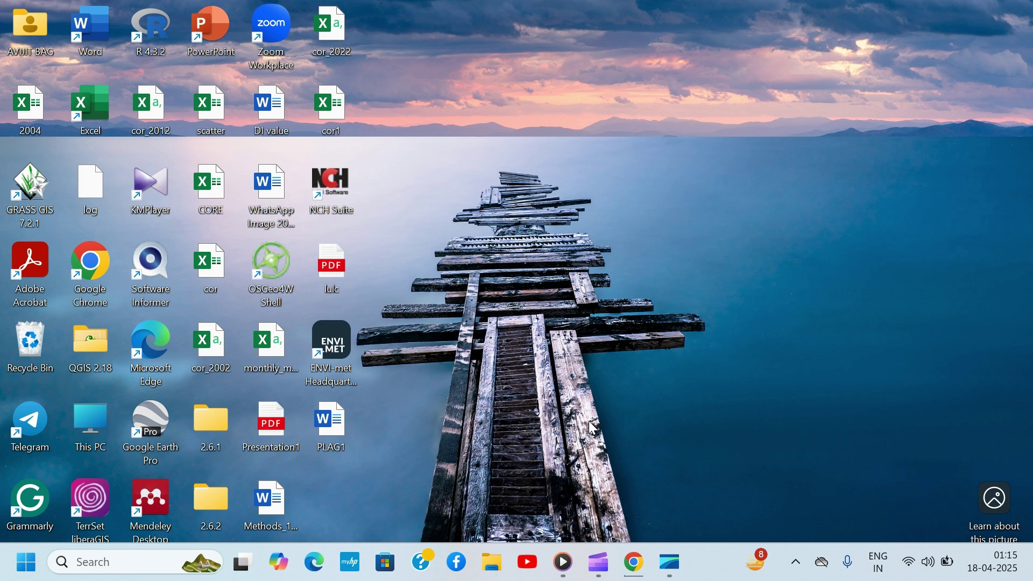
# Open Google Chrome in a maximized window and search Google for usgs earthexplorer
pyautogui.doubleClick(91, 279)
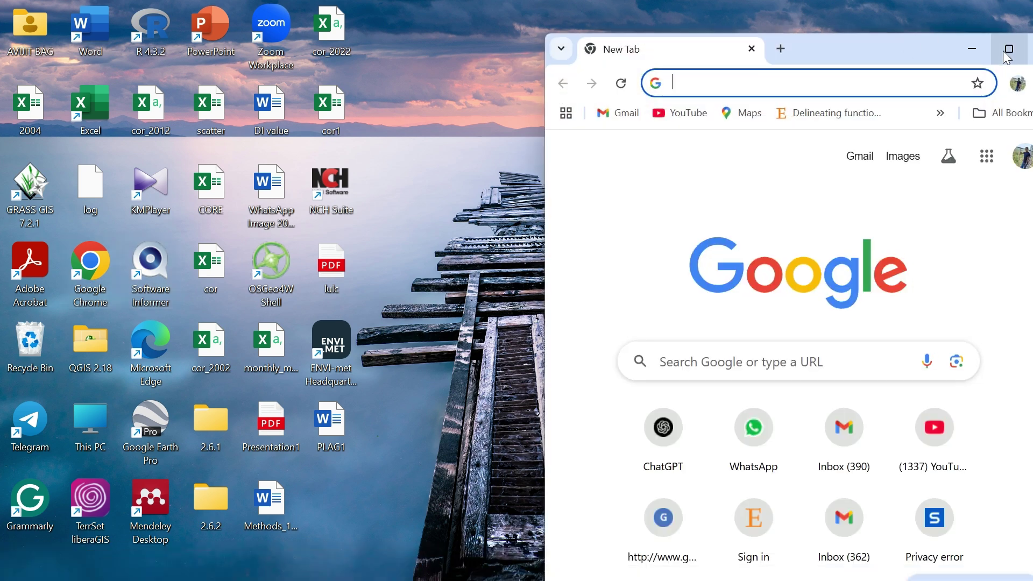
pyautogui.click(1004, 52)
pyautogui.click(346, 326)
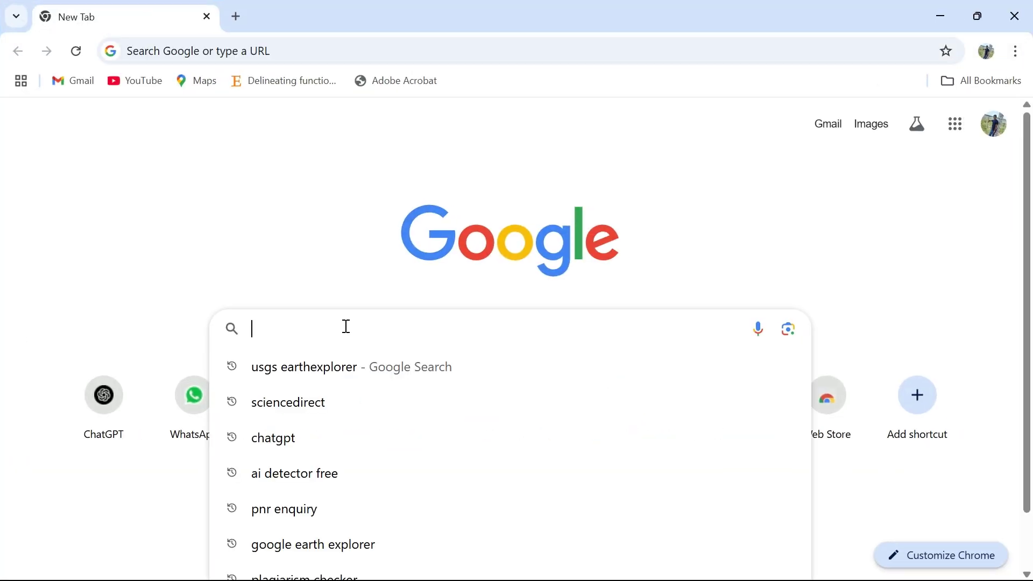
pyautogui.write('usgs ea')
pyautogui.click(318, 365)
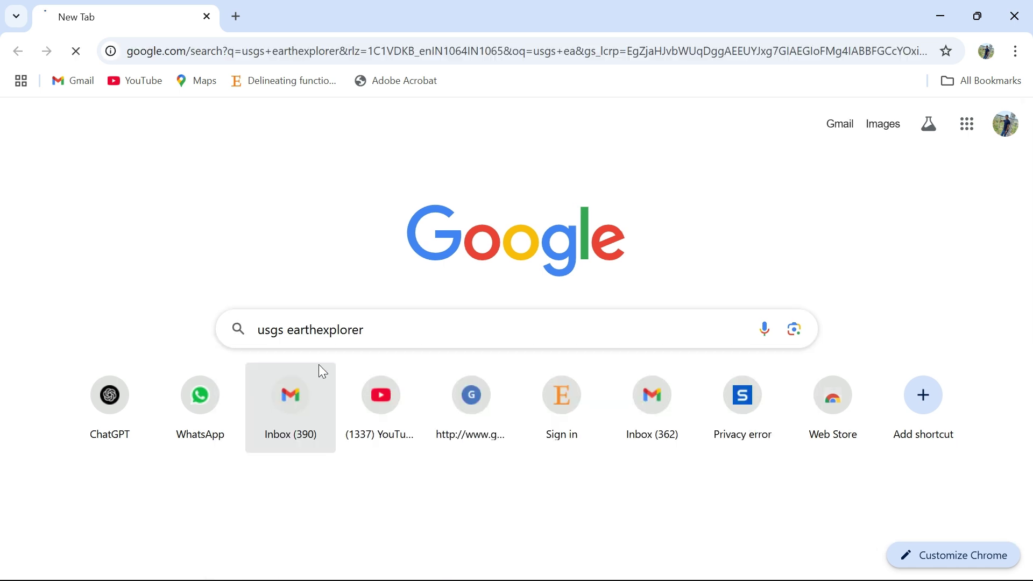
# Open the EarthExplorer site from the search results and log in by continuing with the already registered account
pyautogui.click(139, 283)
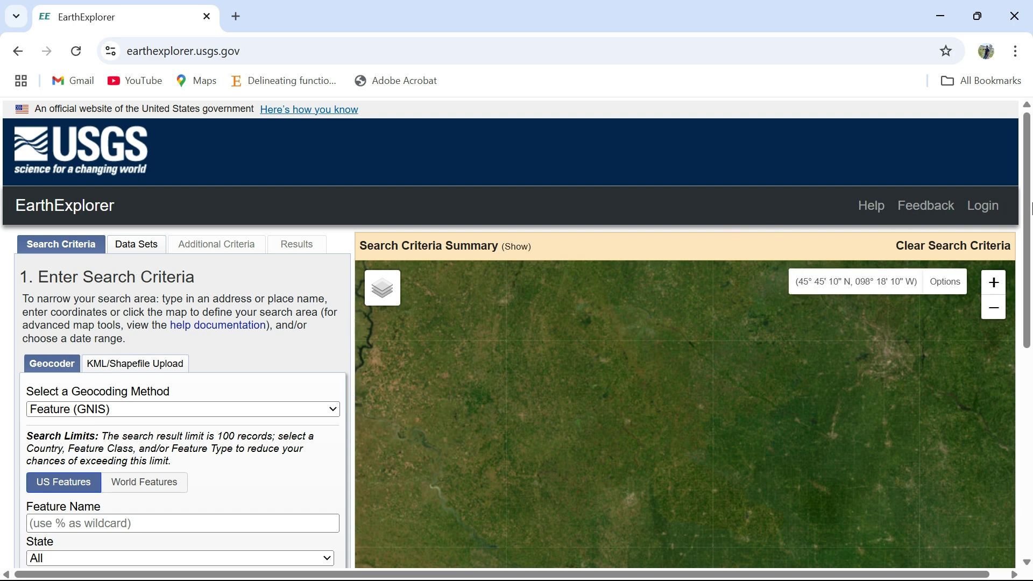
pyautogui.click(982, 215)
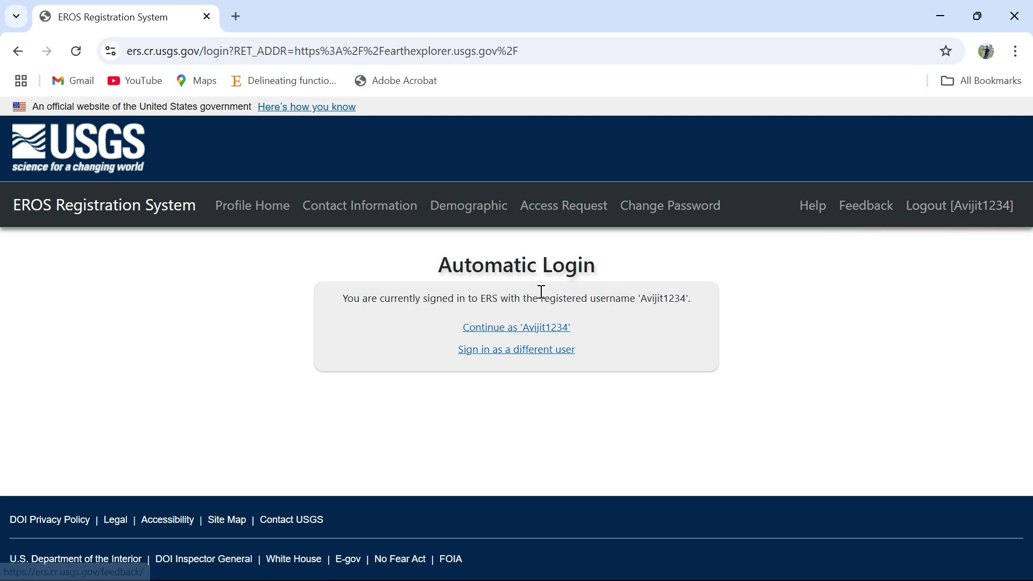
pyautogui.click(491, 332)
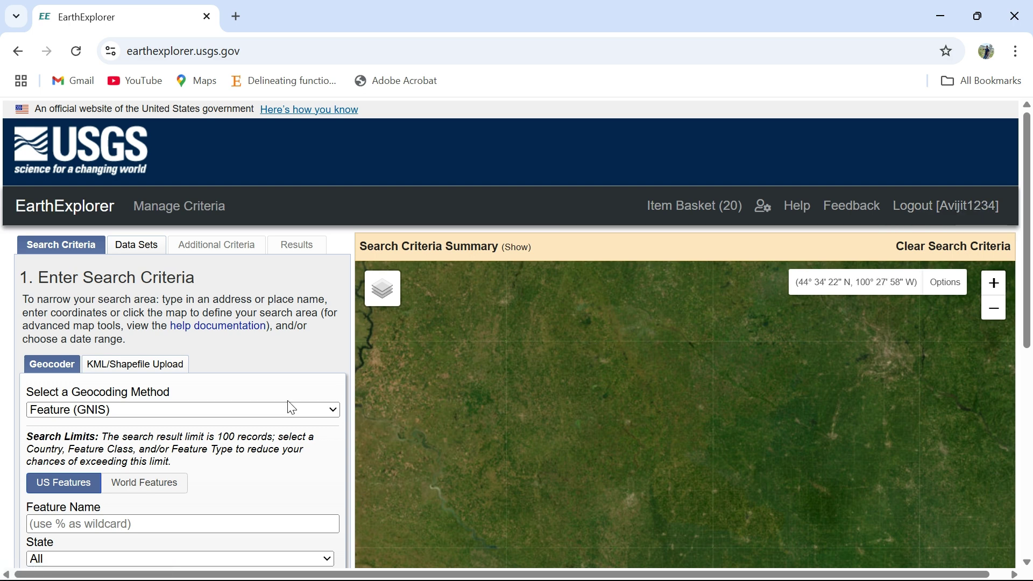
# Set the geocoding method to Address/Place (Google) and look up the place Sambalpur
pyautogui.click(332, 411)
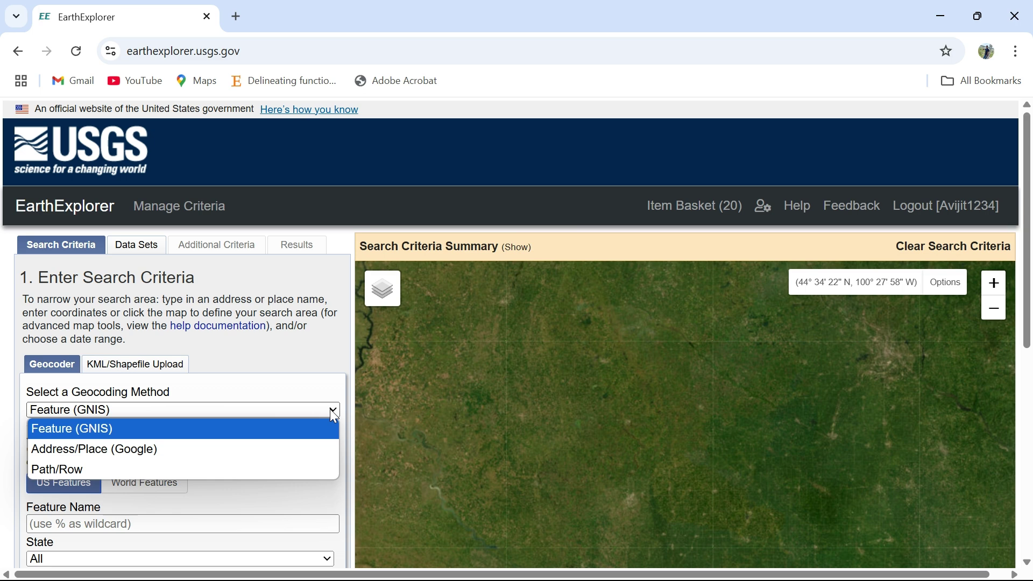
pyautogui.click(88, 449)
pyautogui.click(88, 454)
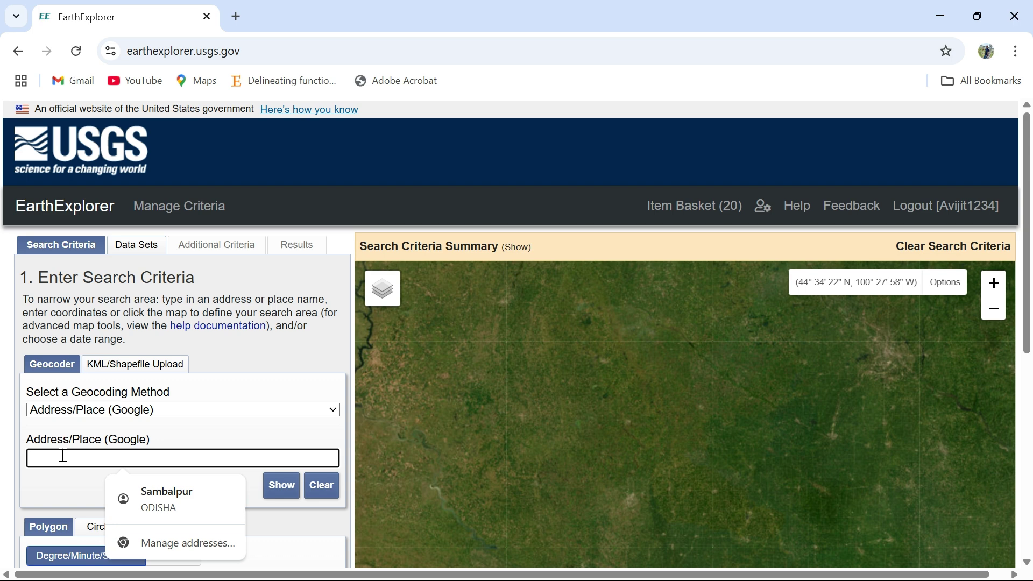
pyautogui.click(167, 492)
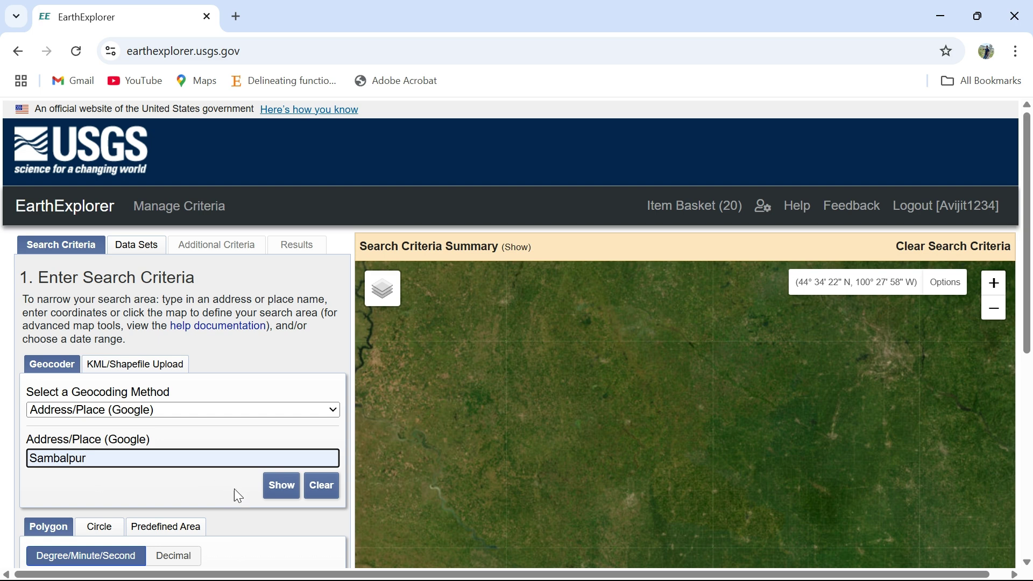
pyautogui.click(281, 496)
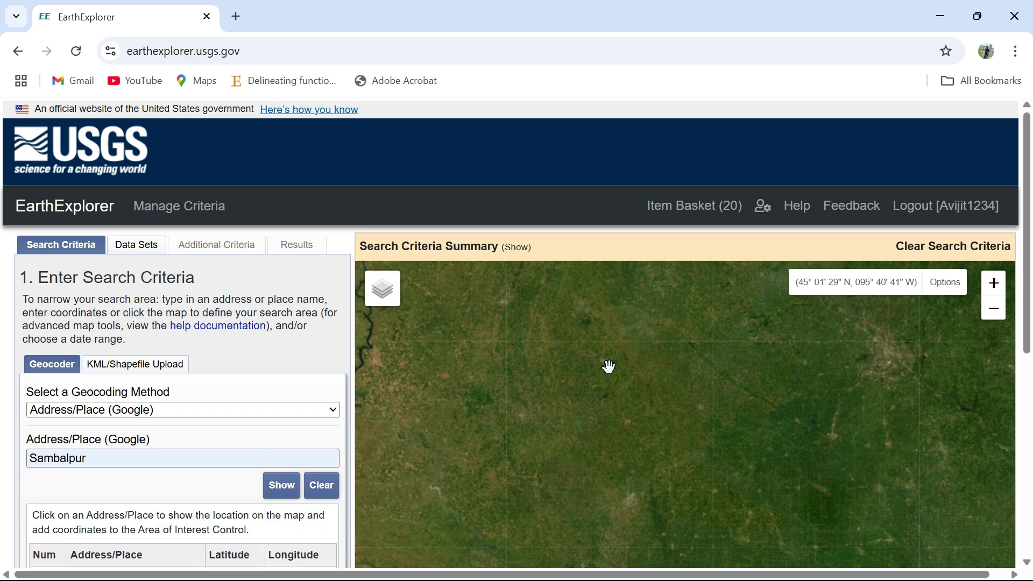
# Pick the Sambalpur, Odisha, India match to add its coordinates to the area of interest
pyautogui.scroll(-1, 308, 337)
pyautogui.scroll(-1, 308, 338)
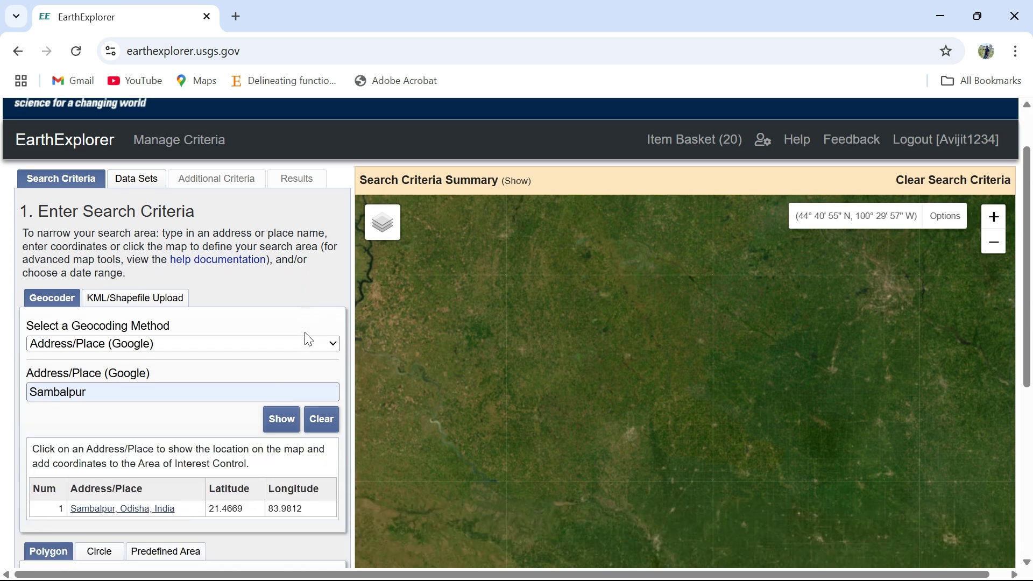
pyautogui.scroll(-1, 208, 417)
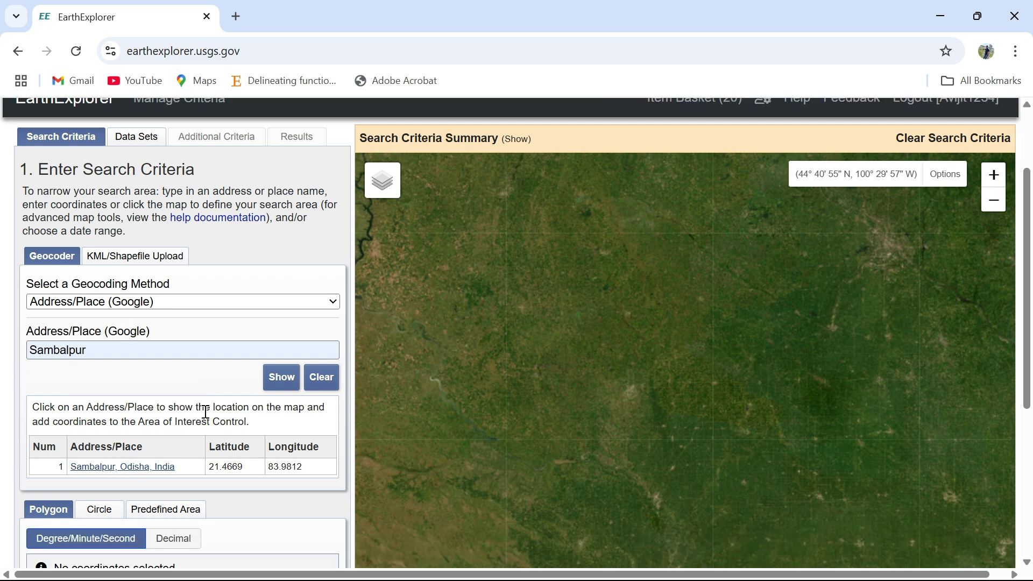
pyautogui.click(103, 466)
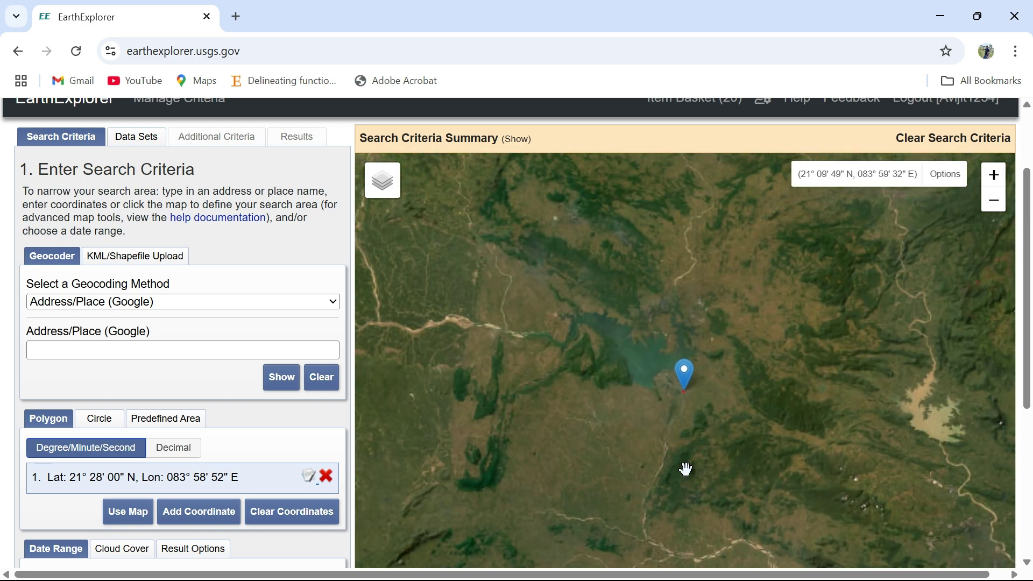
# Outline Sambalpur with a search polygon, moving the first marker south to about 21°25'16" N, 83°59'31" E and adding corners northwest, north and east of the city
pyautogui.scroll(2, 685, 422)
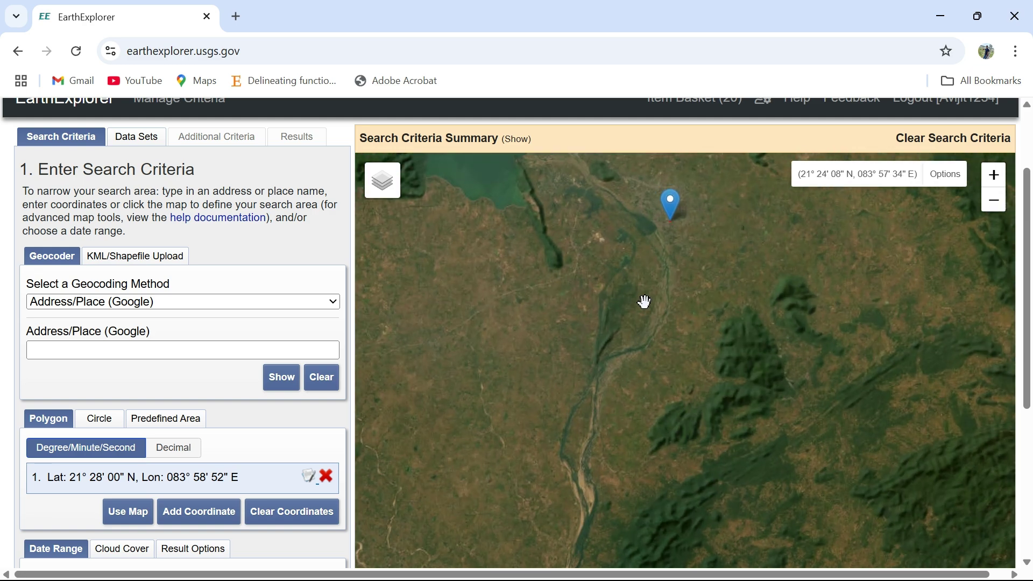
pyautogui.scroll(-1, 640, 335)
pyautogui.rightClick(612, 324)
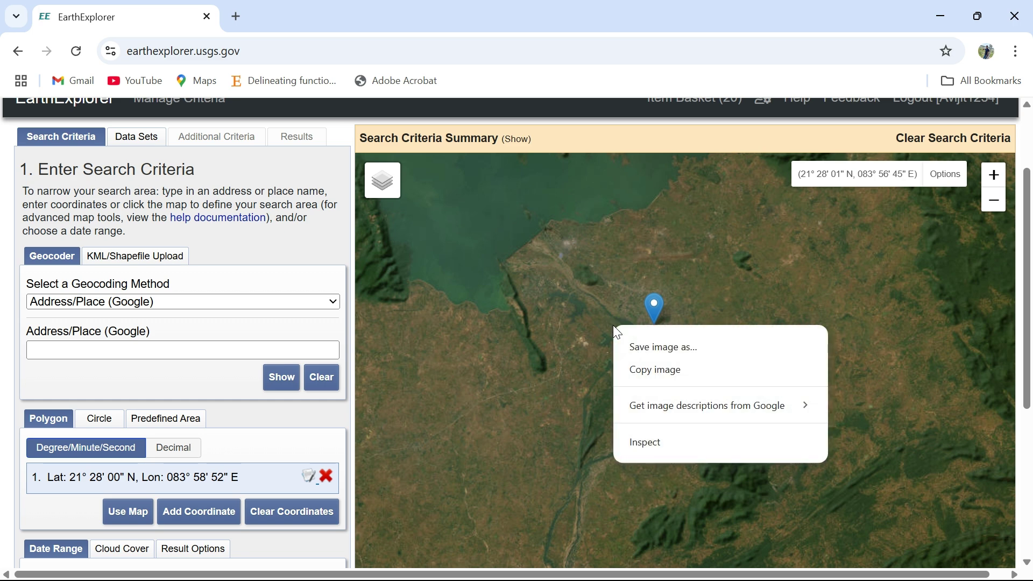
pyautogui.scroll(1, 590, 304)
pyautogui.doubleClick(588, 299)
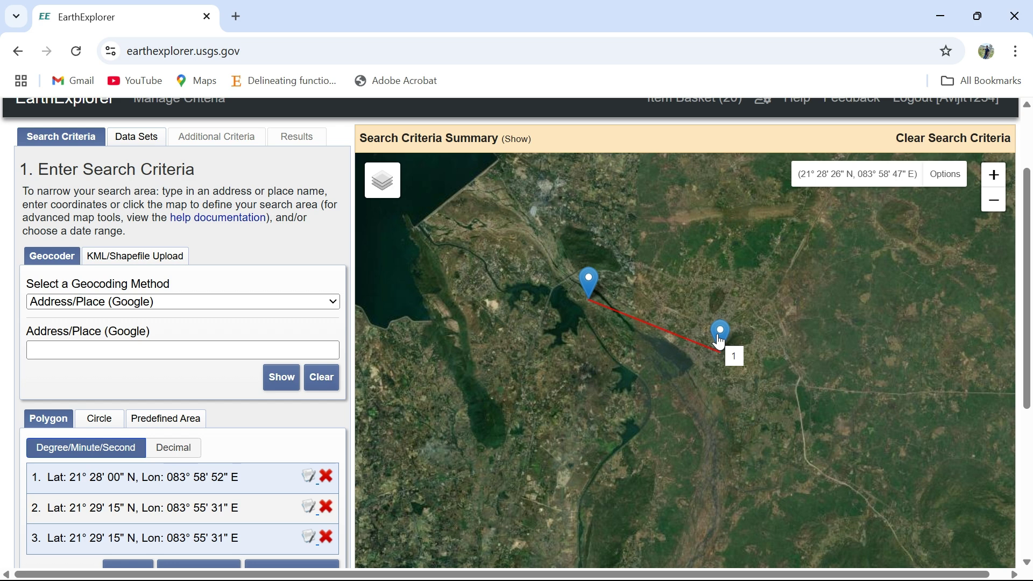
pyautogui.moveTo(720, 342); pyautogui.dragTo(745, 457)
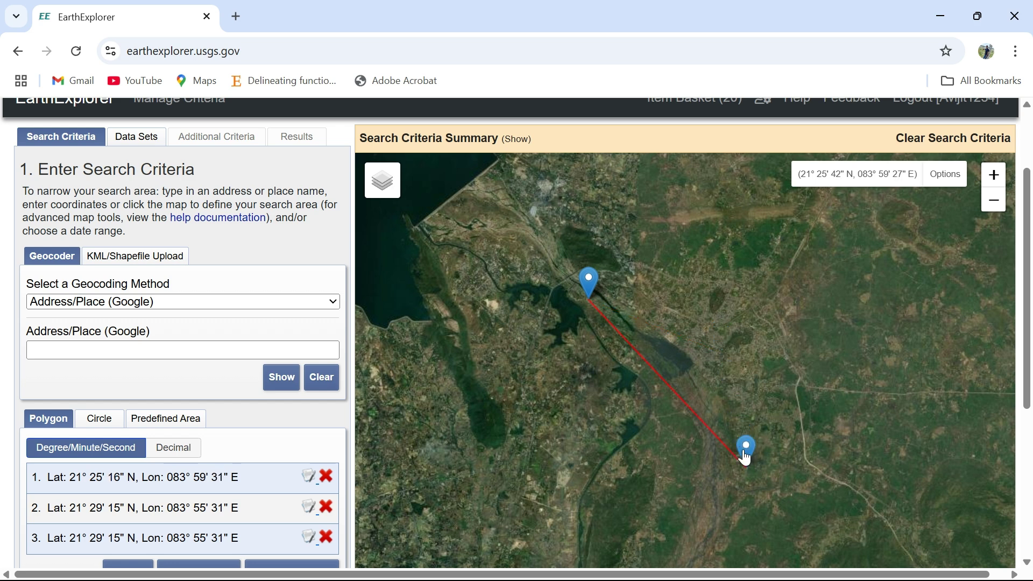
pyautogui.click(750, 216)
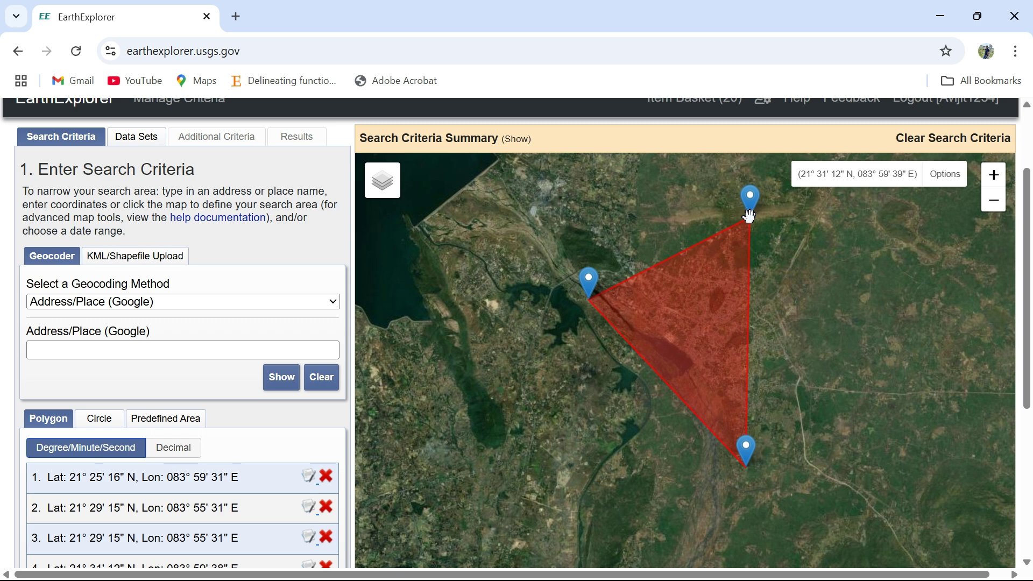
pyautogui.click(827, 388)
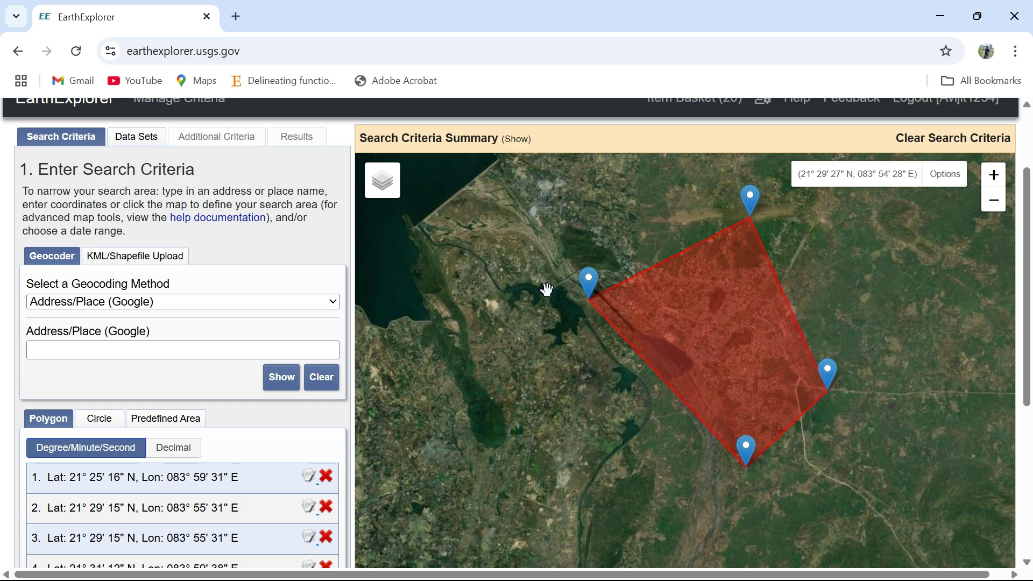
# Set the search date range from 01/01/2022 to 12/31/2002
pyautogui.moveTo(1030, 301); pyautogui.dragTo(1028, 401)
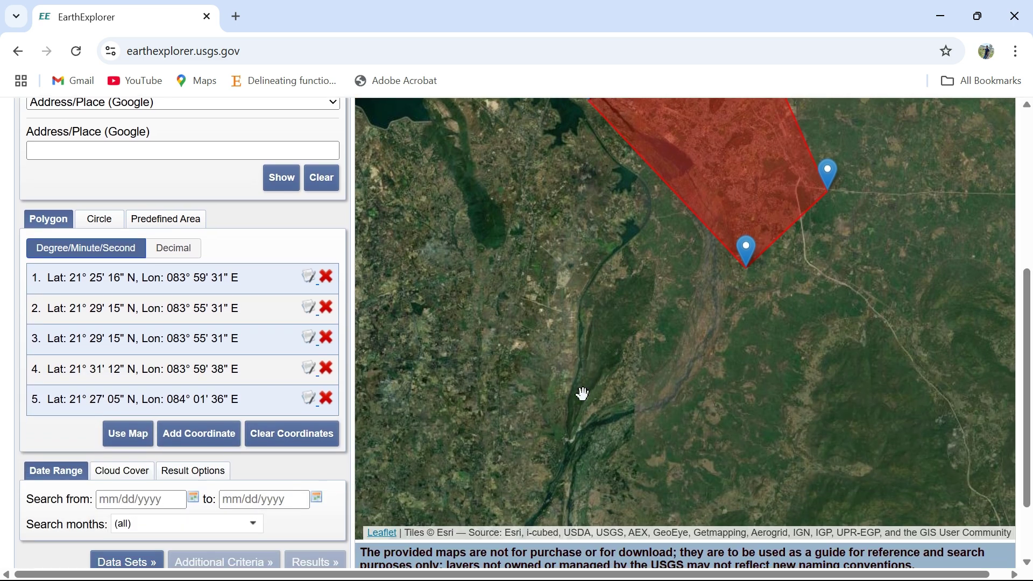
pyautogui.click(109, 500)
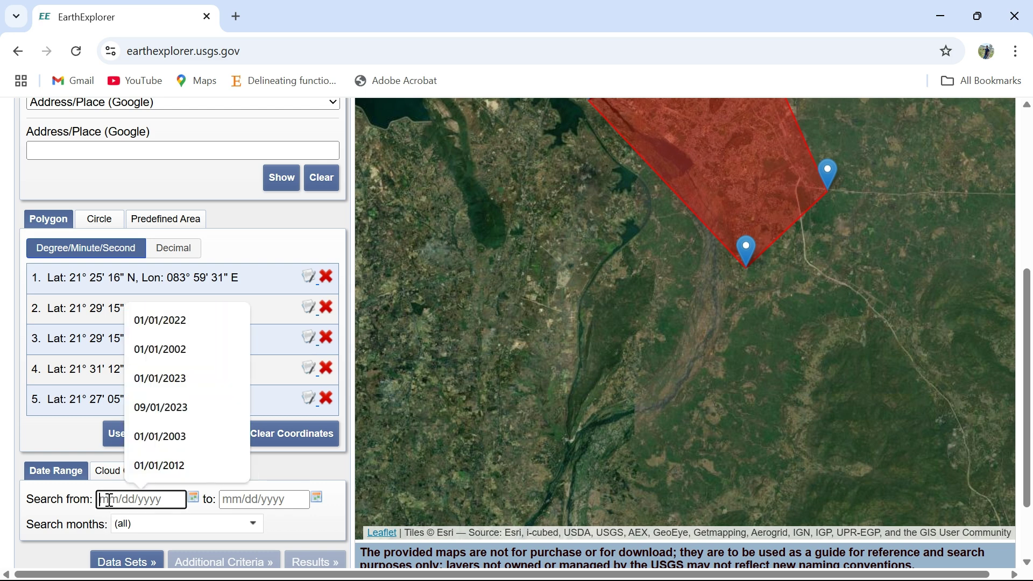
pyautogui.click(161, 320)
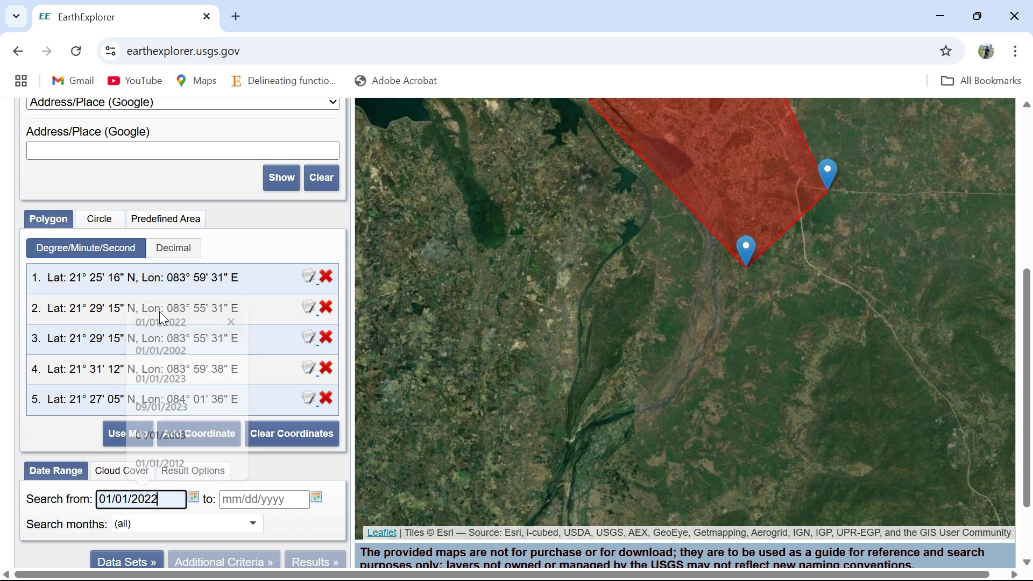
pyautogui.click(297, 493)
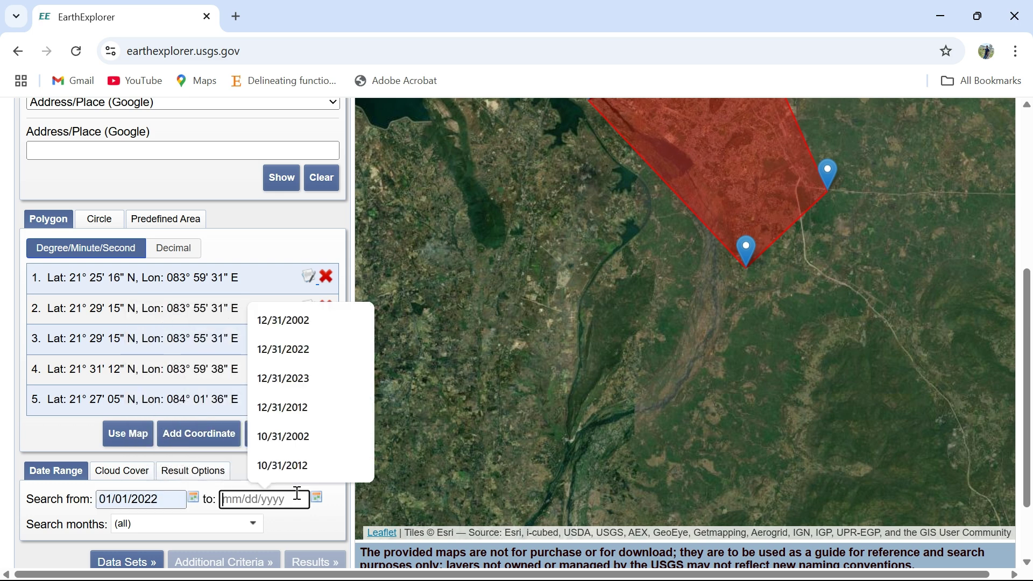
pyautogui.click(295, 321)
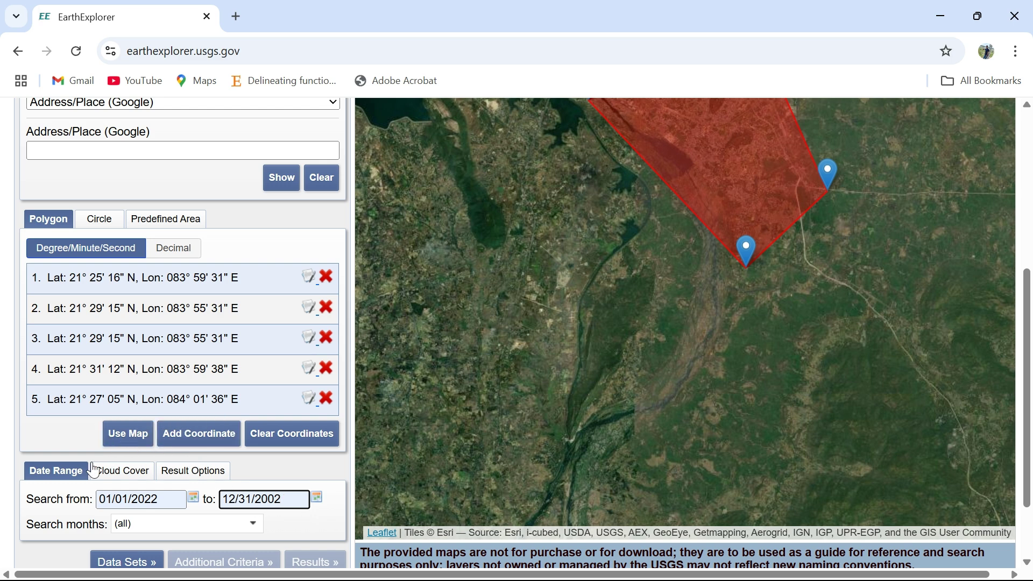
# Try to continue to the data set selection with the entered date range
pyautogui.scroll(1, 192, 447)
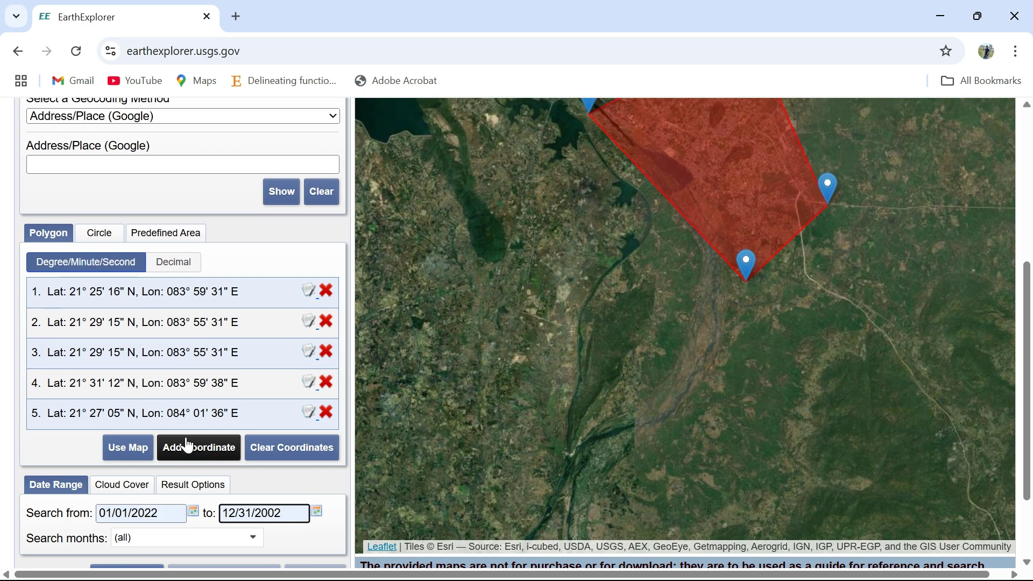
pyautogui.scroll(-2, 188, 446)
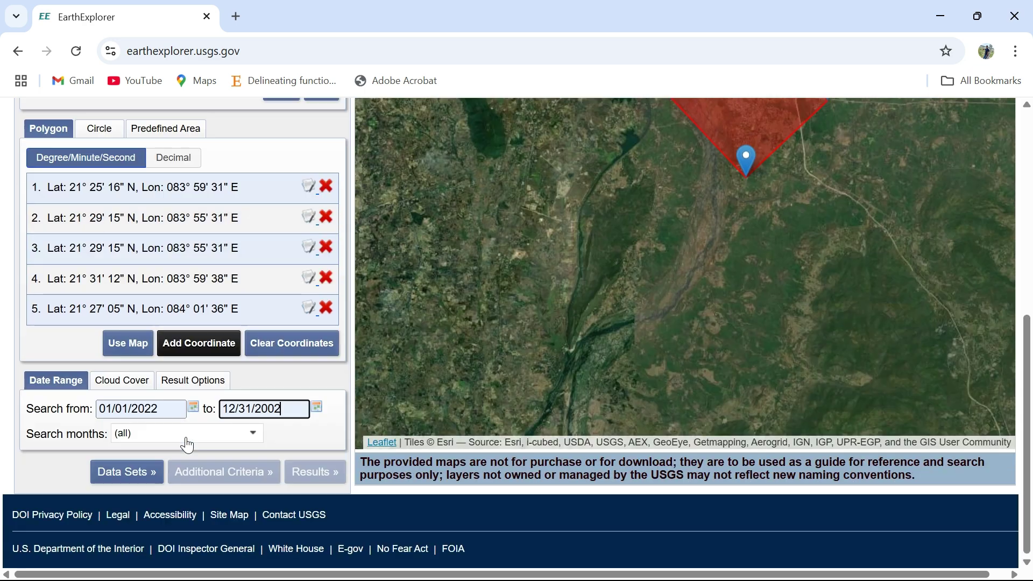
pyautogui.click(129, 473)
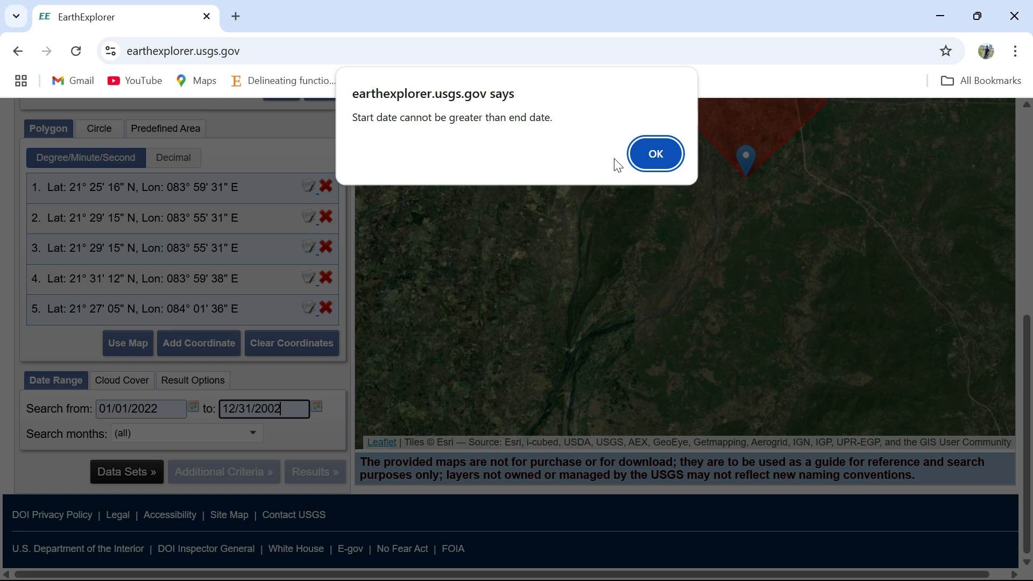
pyautogui.click(665, 153)
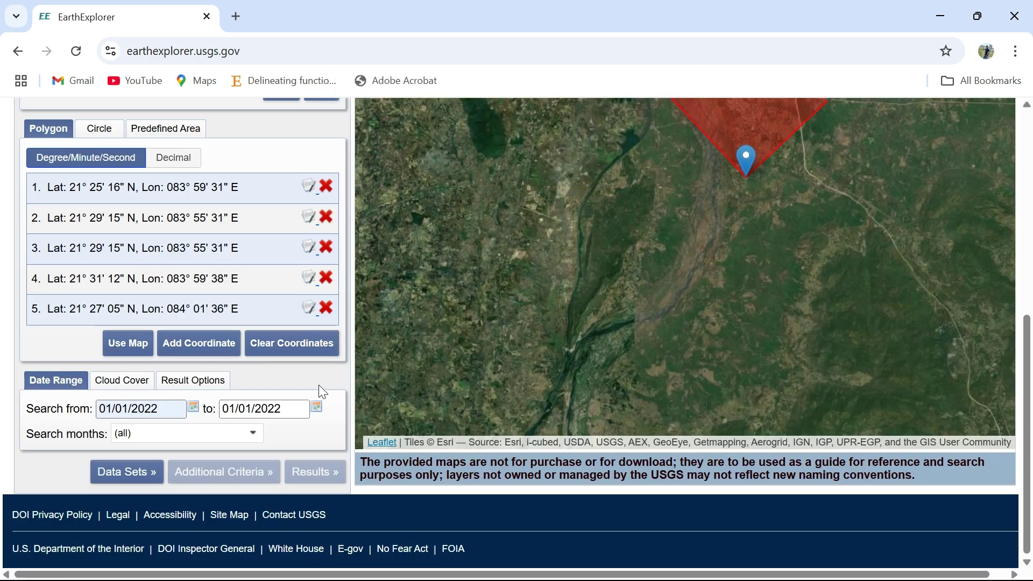
# Change the end date of the search range to 12/31/2022
pyautogui.click(235, 409)
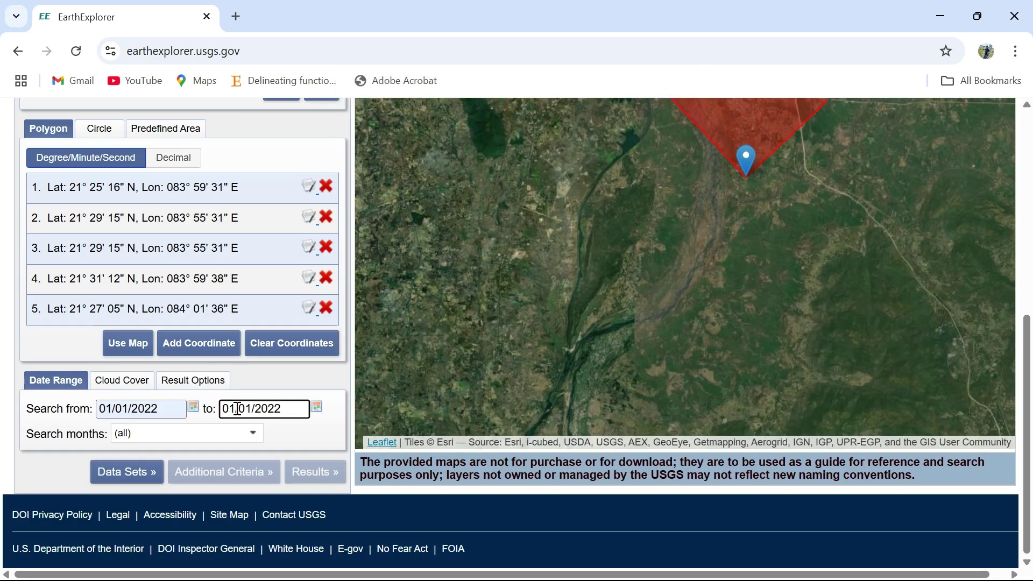
pyautogui.press('BackSpace')
pyautogui.press('BackSpace')
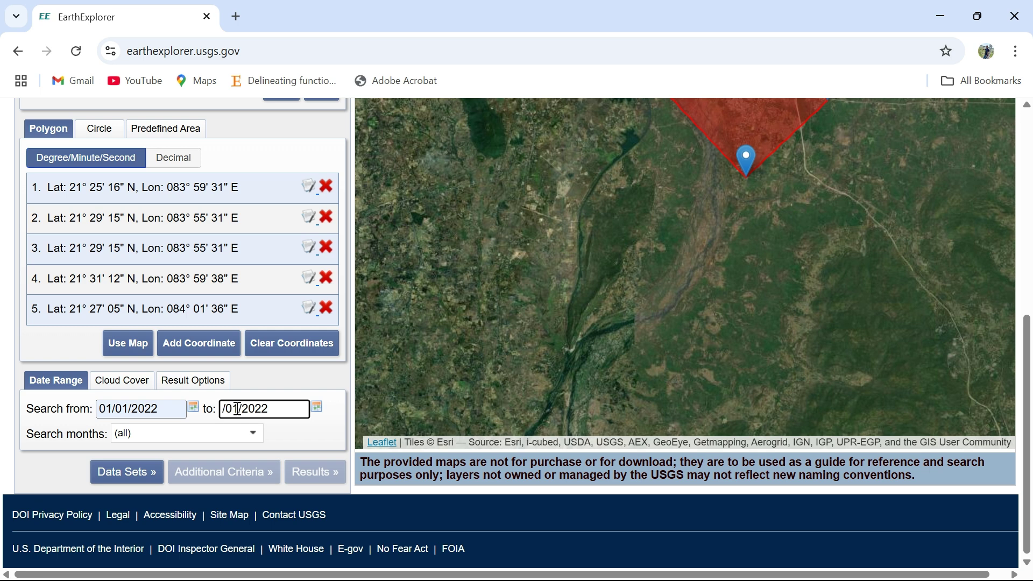
pyautogui.write('12')
pyautogui.press('Right')
pyautogui.press('Delete')
pyautogui.write('3')
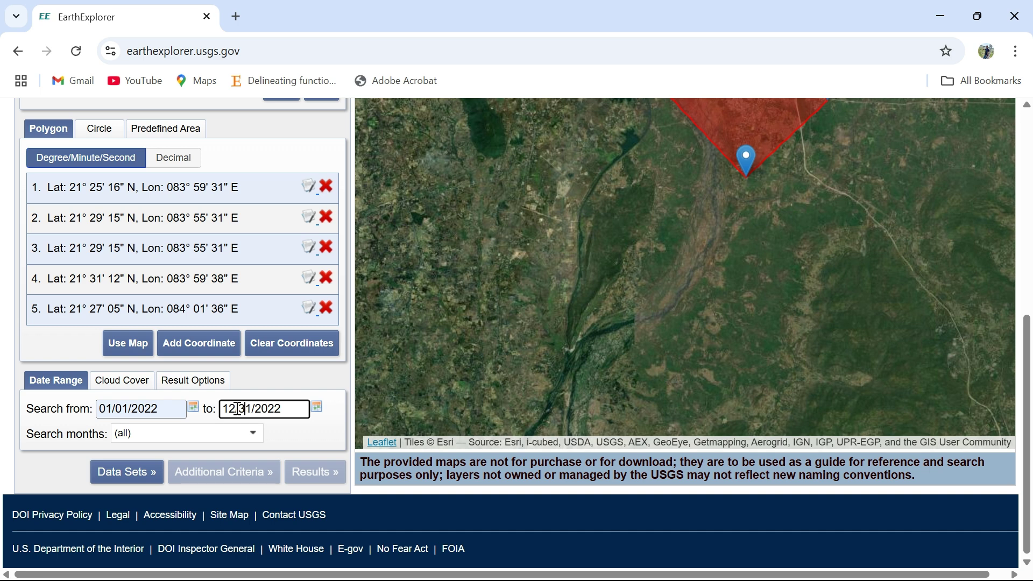
# Continue to the data set selection and expand Landsat down to the Landsat Collection 2 Level-1 data sets
pyautogui.click(132, 476)
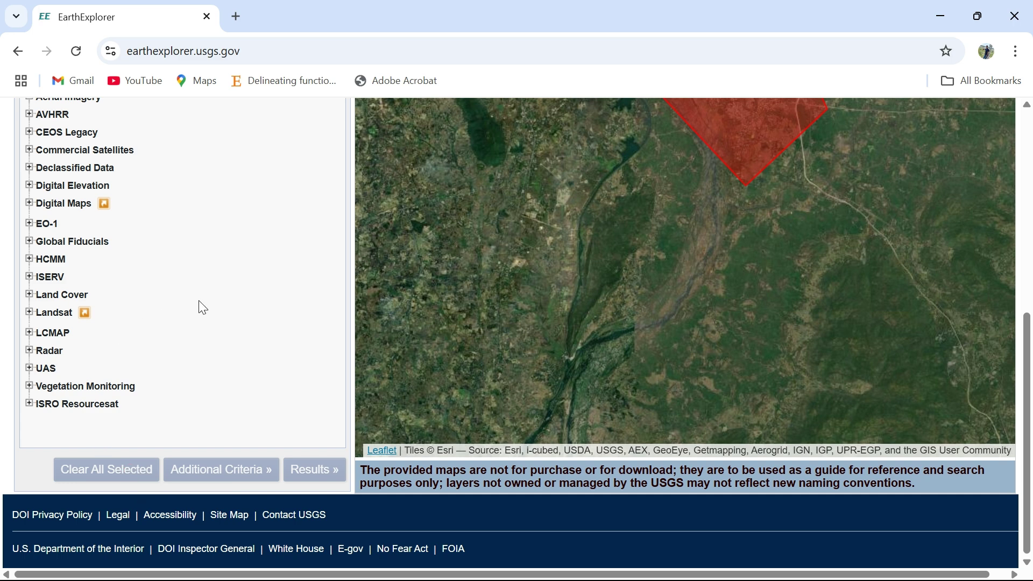
pyautogui.click(29, 313)
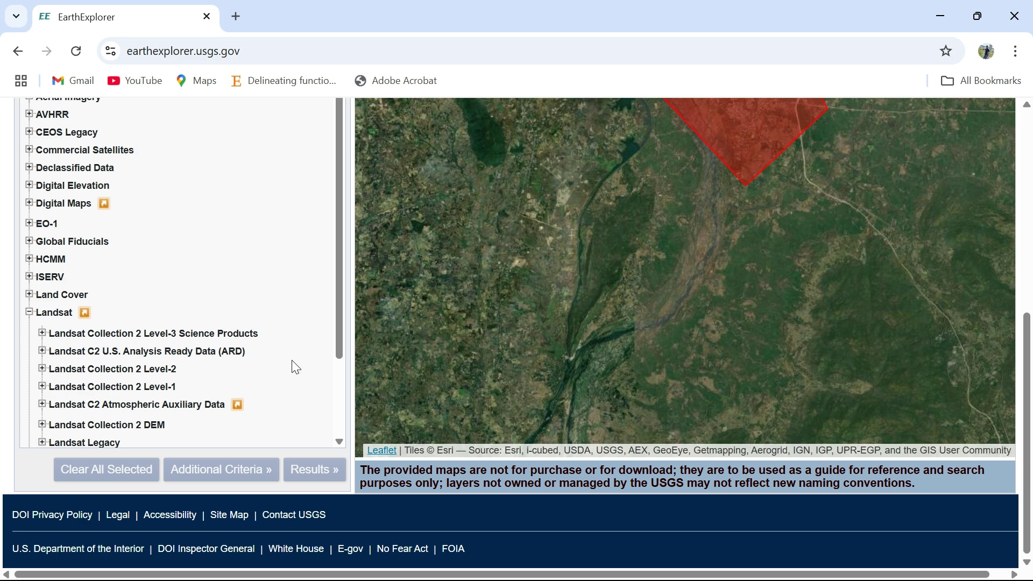
pyautogui.click(114, 387)
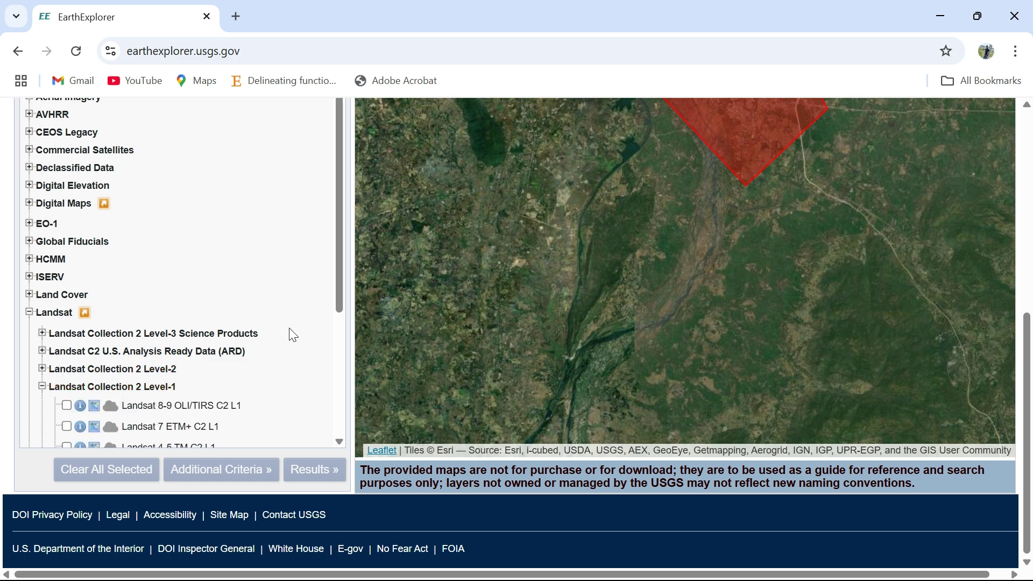
pyautogui.scroll(-1, 294, 334)
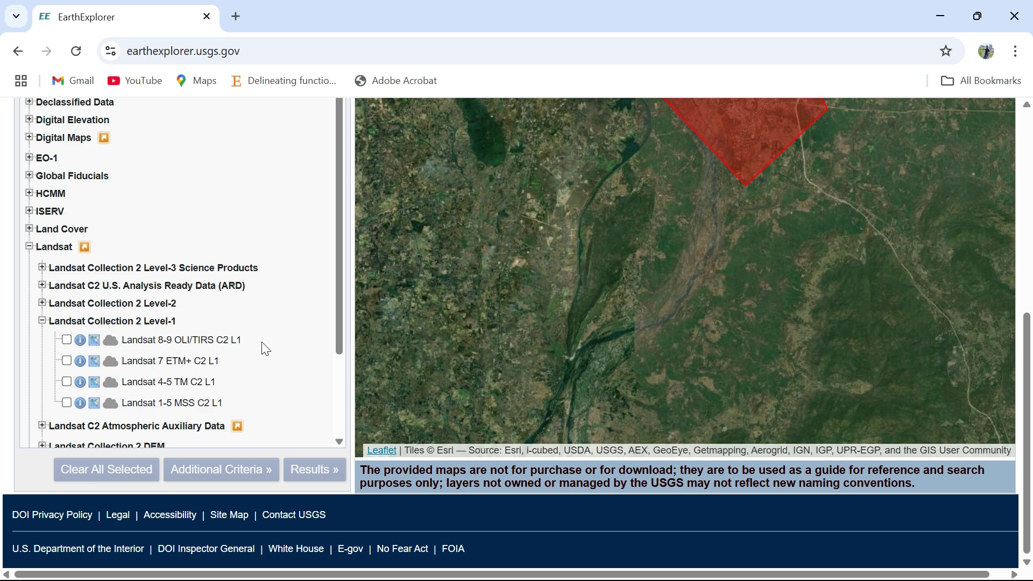
# Select the Landsat 8-9 OLI/TIRS C2 L1 data set and show its search results
pyautogui.click(67, 340)
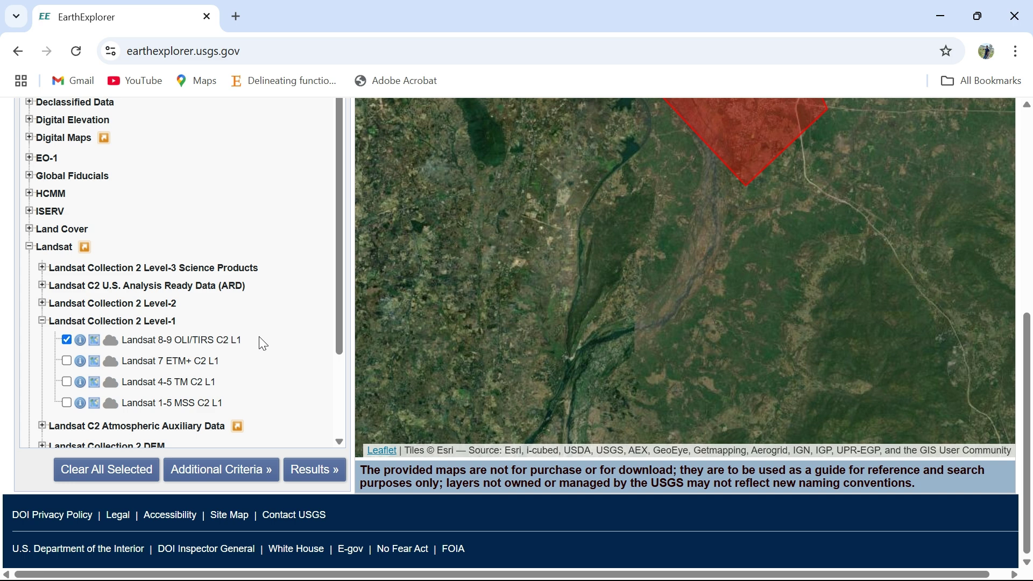
pyautogui.scroll(-3, 260, 337)
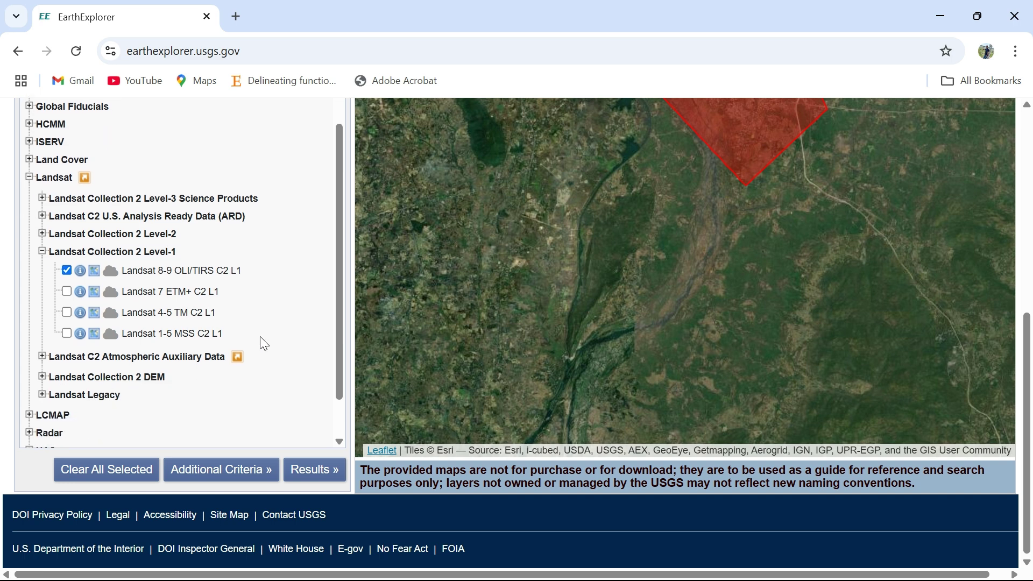
pyautogui.scroll(-2, 270, 412)
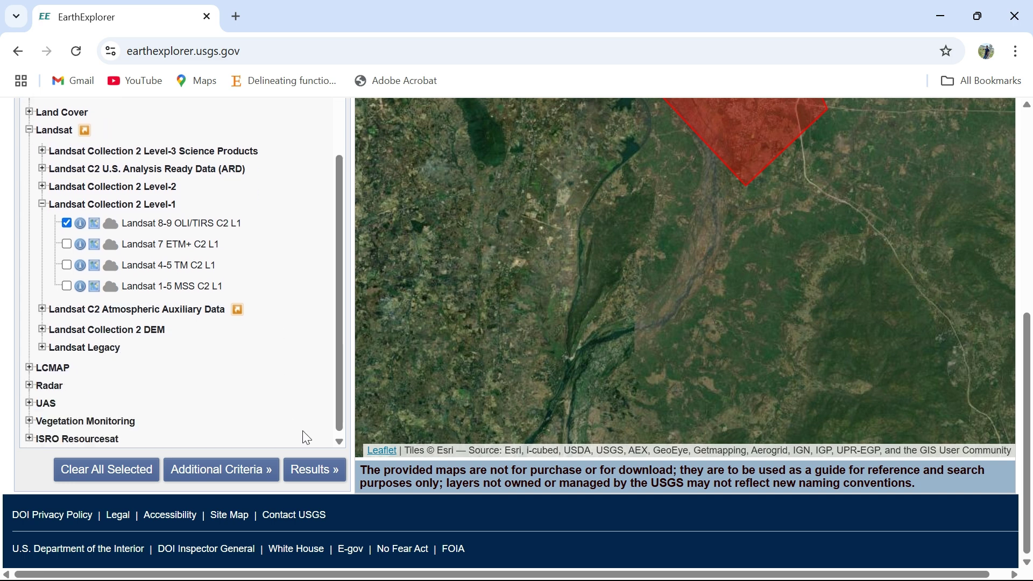
pyautogui.click(311, 471)
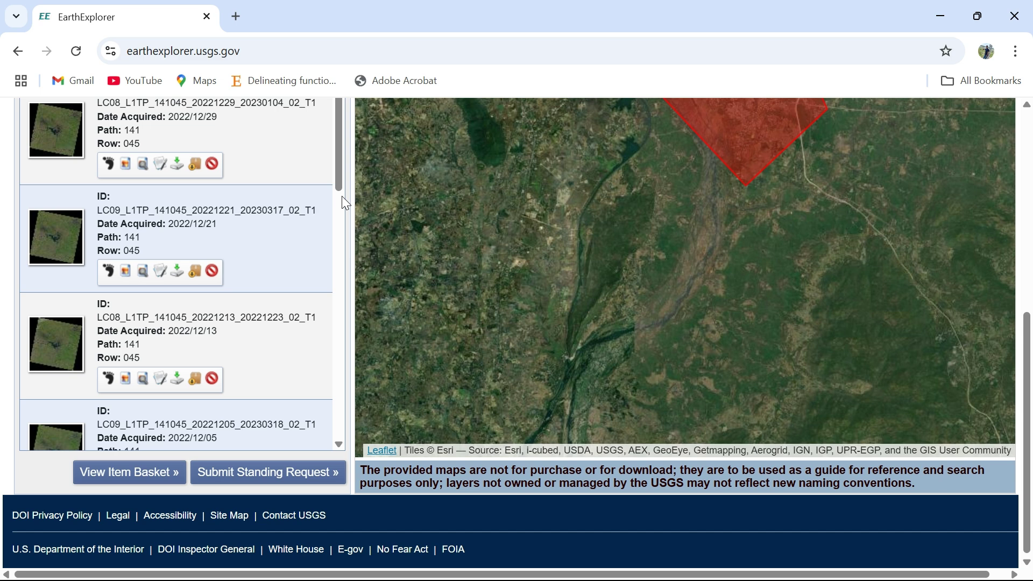
# Examine the full preview and metadata of the scene acquired 2022/12/29, including its land and scene cloud cover
pyautogui.click(64, 154)
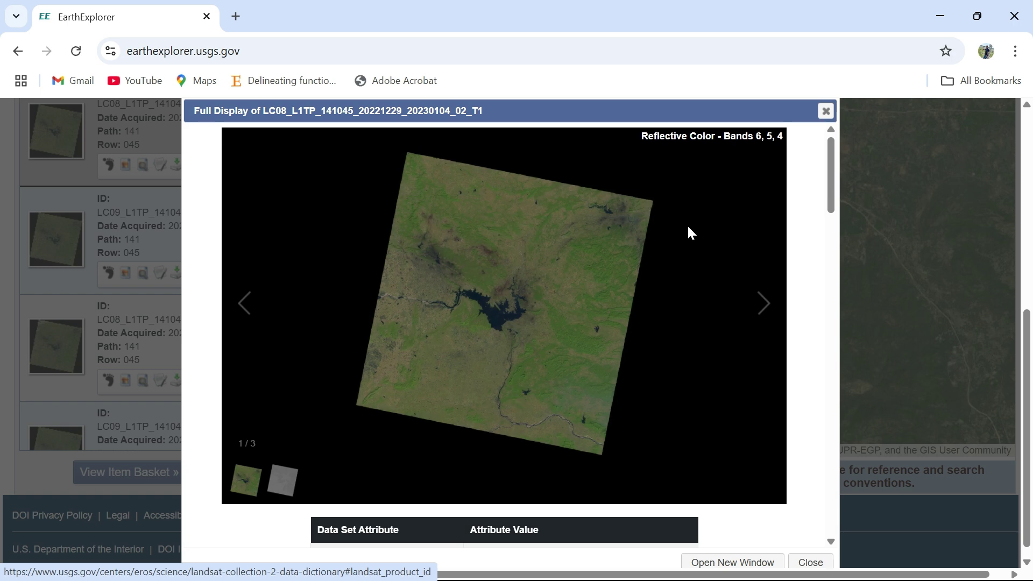
pyautogui.moveTo(831, 182); pyautogui.dragTo(832, 262)
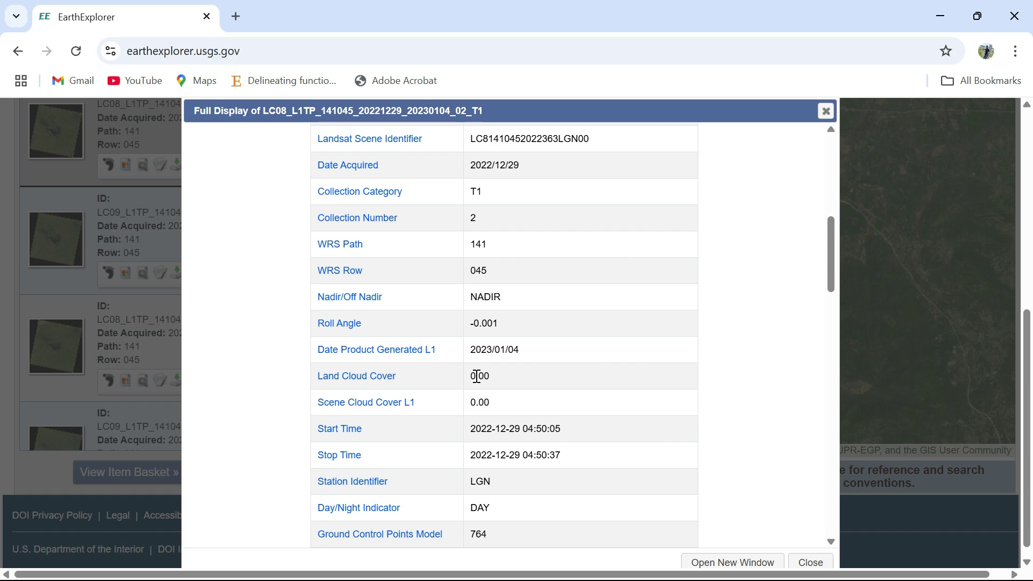
pyautogui.click(826, 111)
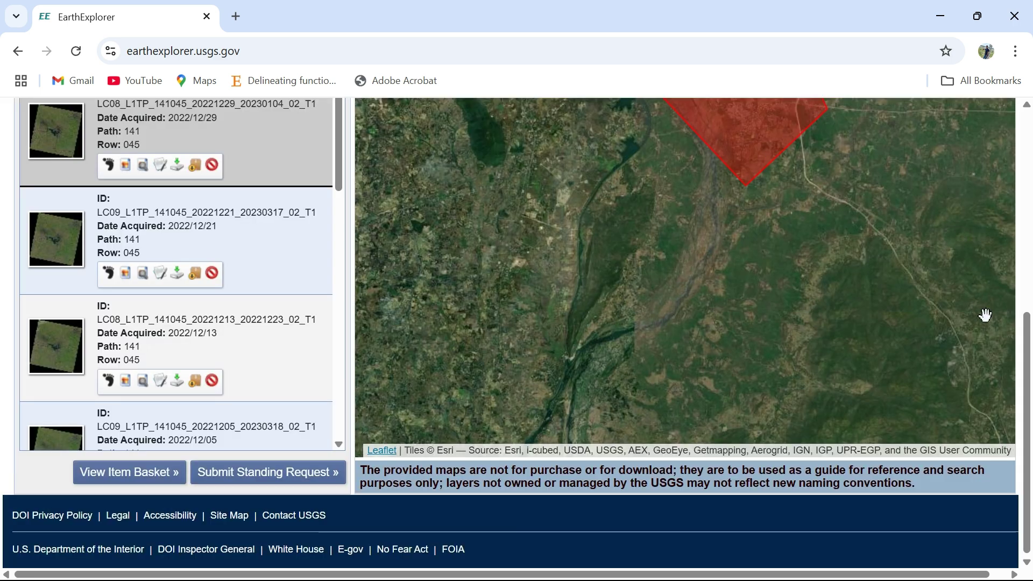
# Show the footprint of the scene acquired 2022/12/29 on the map
pyautogui.moveTo(1028, 370); pyautogui.dragTo(1020, 304)
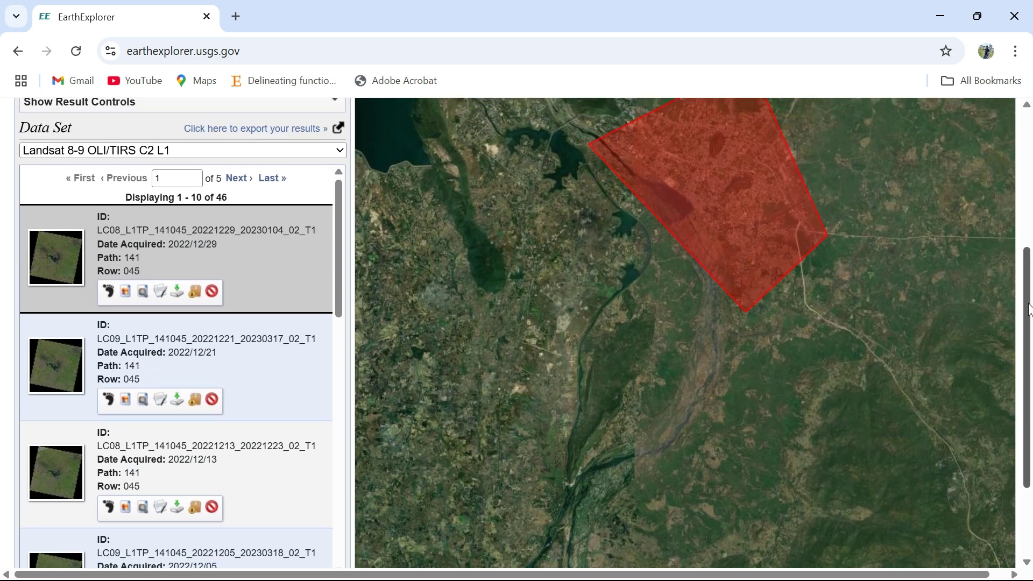
pyautogui.moveTo(1029, 310); pyautogui.dragTo(1029, 281)
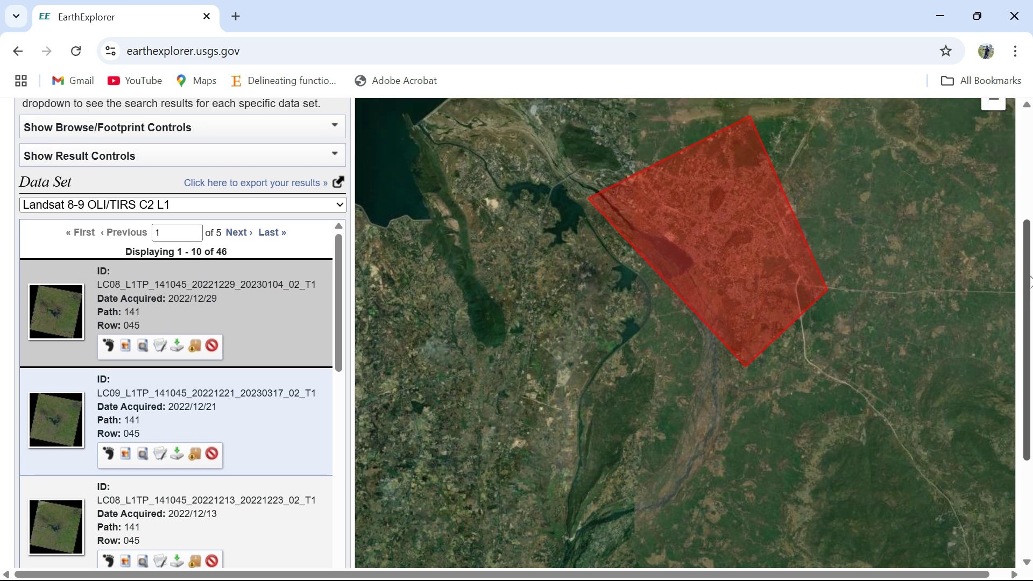
pyautogui.moveTo(340, 302)
pyautogui.mouseDown()
pyautogui.moveTo(342, 352)
pyautogui.moveTo(338, 315)
pyautogui.mouseUp()
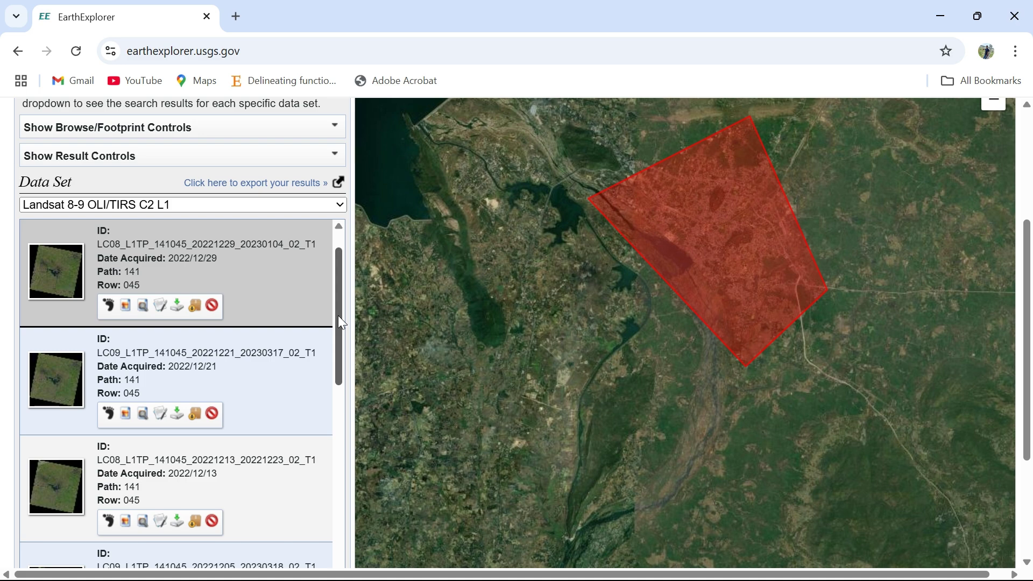
pyautogui.click(108, 306)
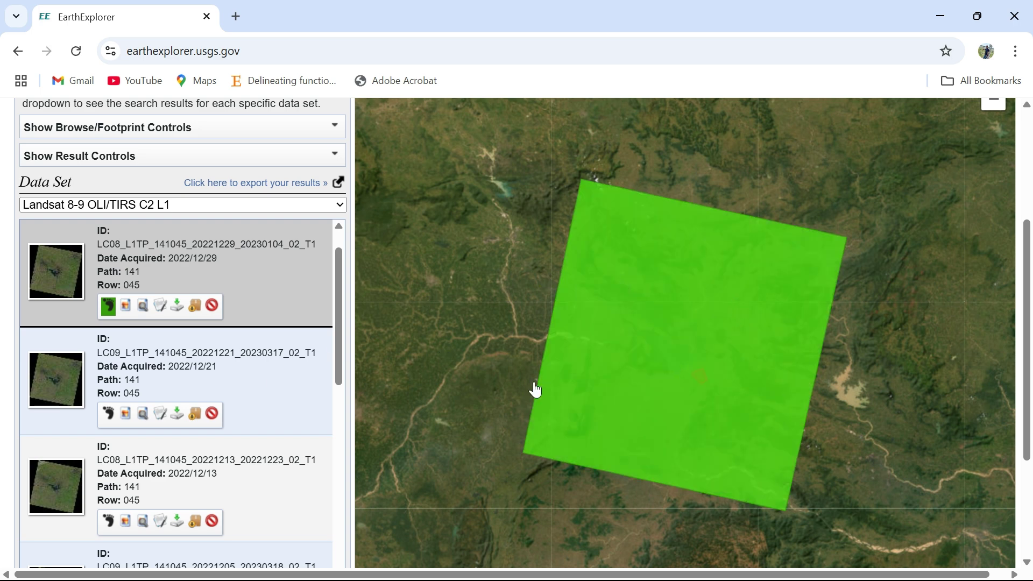
# Download the full Landsat Collection 2 Level-1 Product Bundle for the scene acquired 2022/12/29
pyautogui.moveTo(341, 328); pyautogui.dragTo(341, 342)
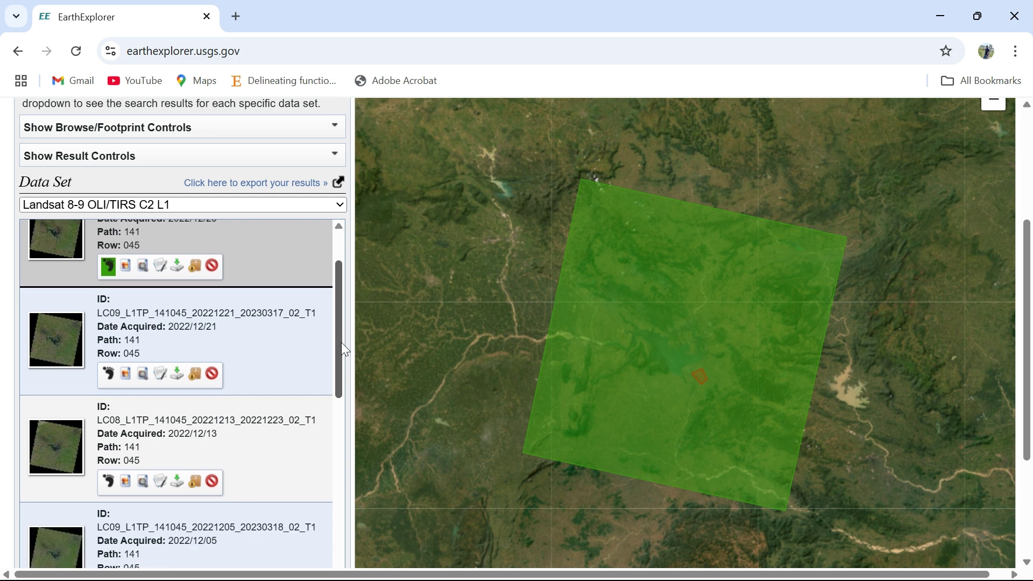
pyautogui.click(176, 268)
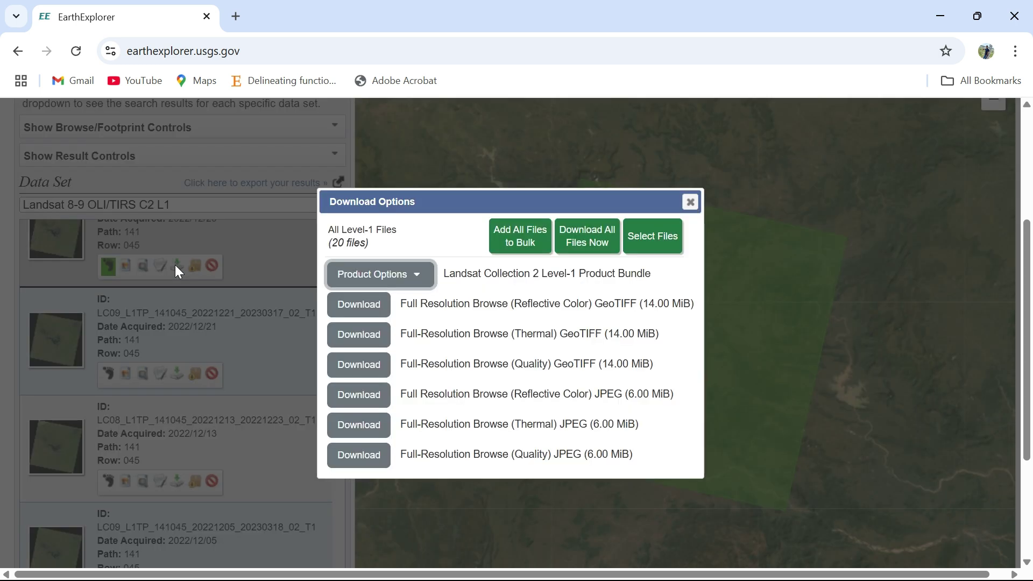
pyautogui.click(399, 276)
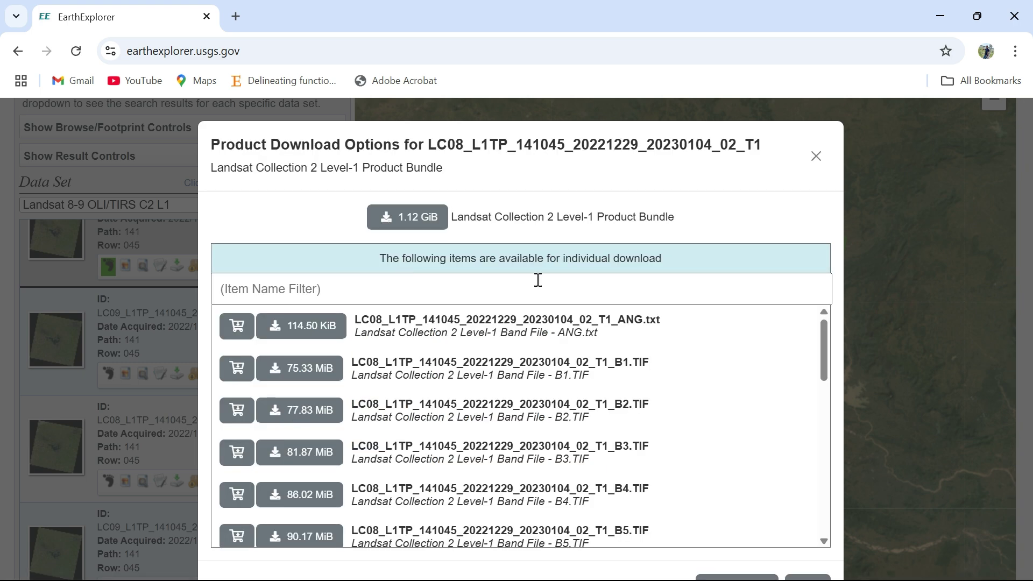
pyautogui.scroll(-10, 617, 433)
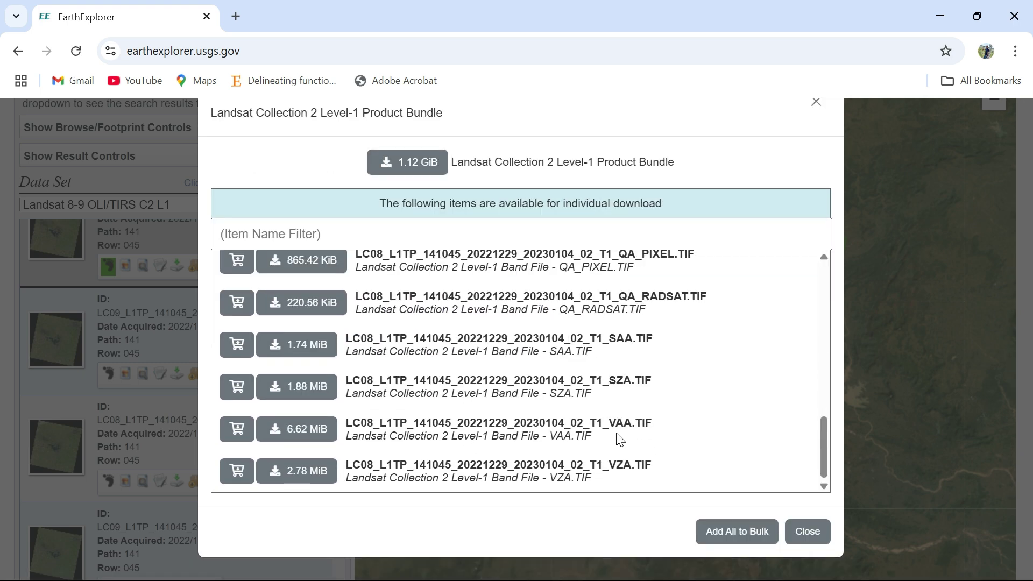
pyautogui.scroll(12, 617, 433)
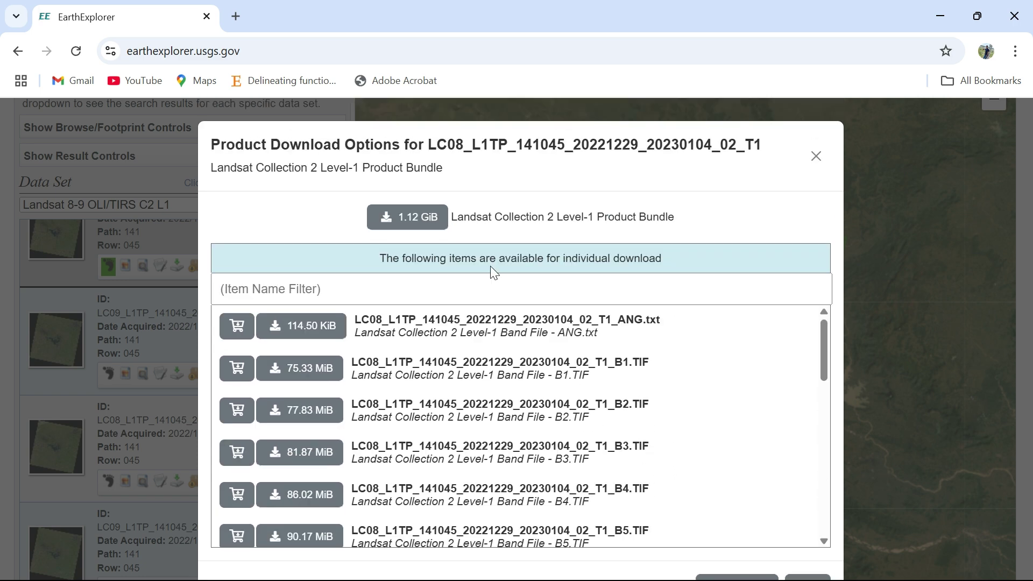
pyautogui.click(413, 223)
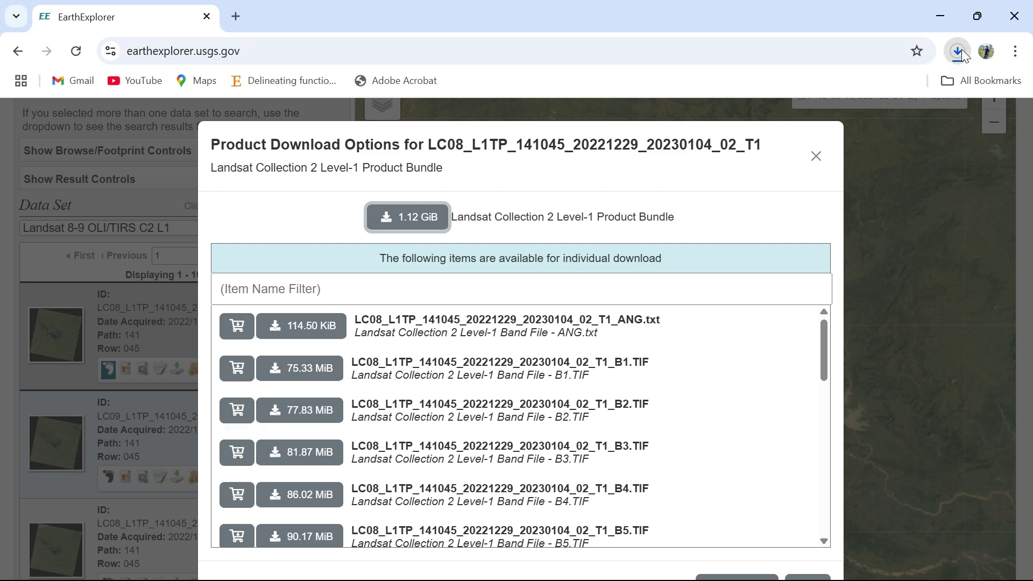
# Pause the product bundle's .tar download and dismiss the recent download history
pyautogui.click(960, 51)
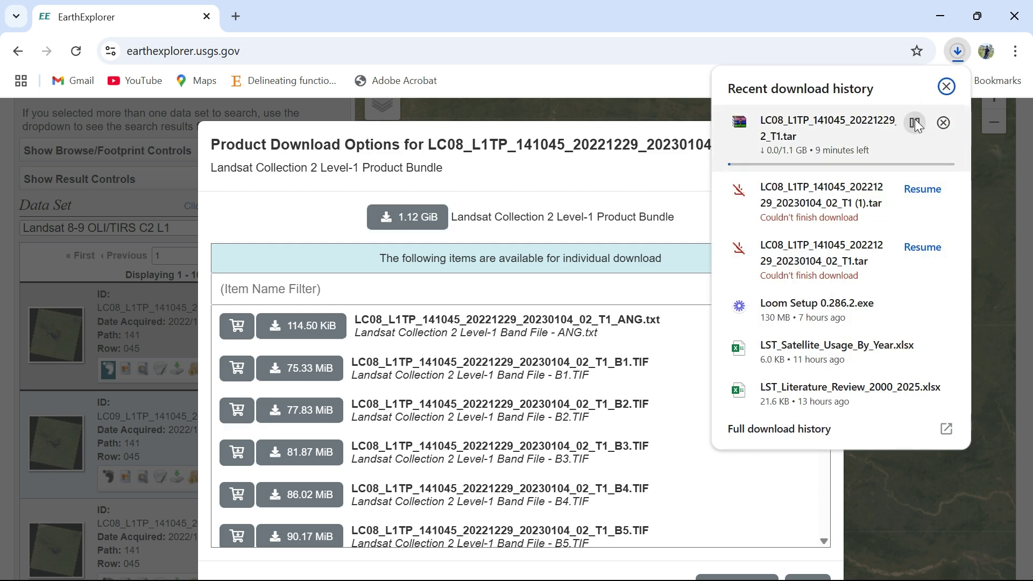
pyautogui.click(915, 123)
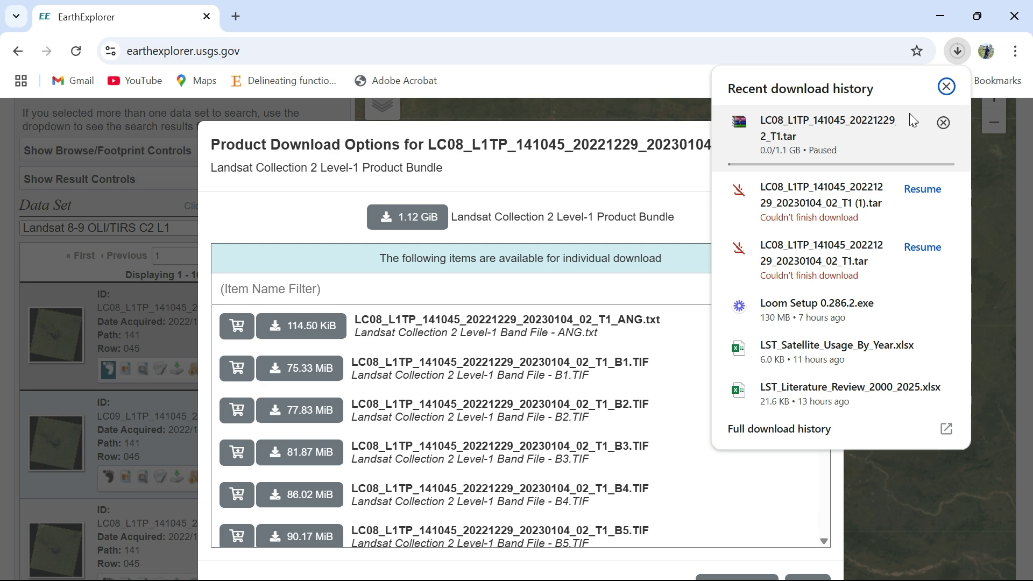
pyautogui.click(946, 88)
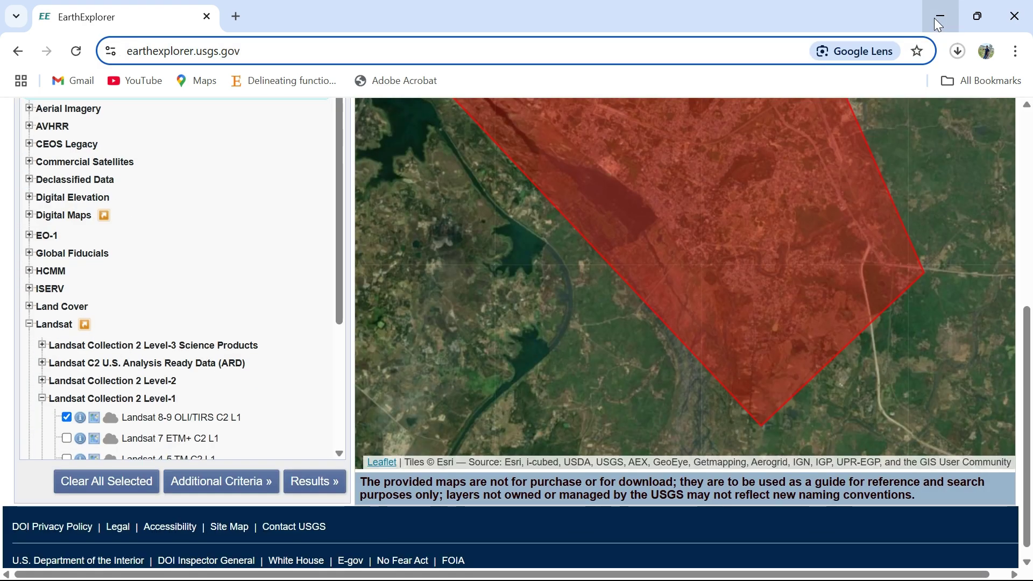
# Switch from the browser to ArcMap and dismiss the Getting Started dialog to begin with a blank map
pyautogui.click(939, 24)
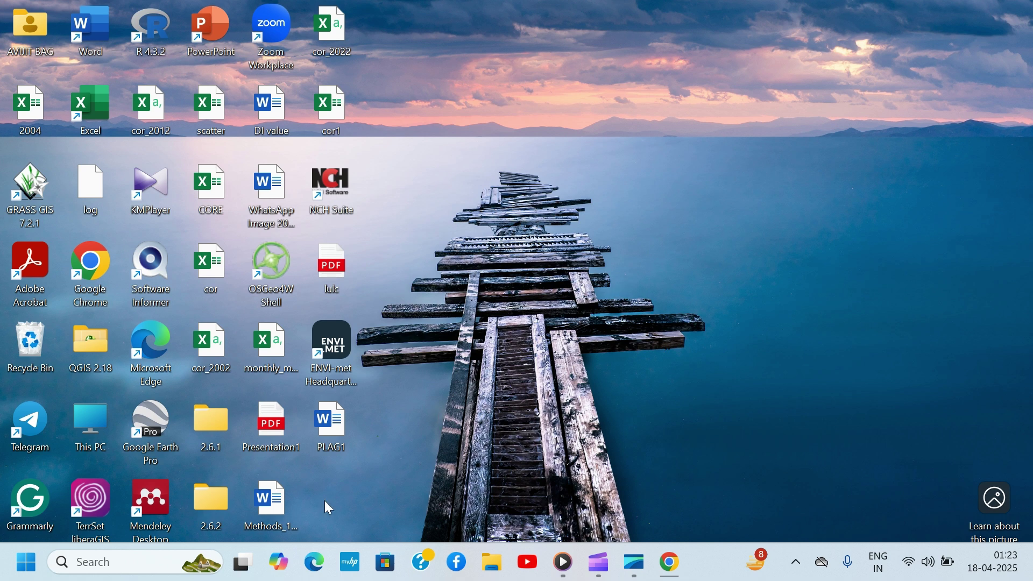
pyautogui.click(110, 563)
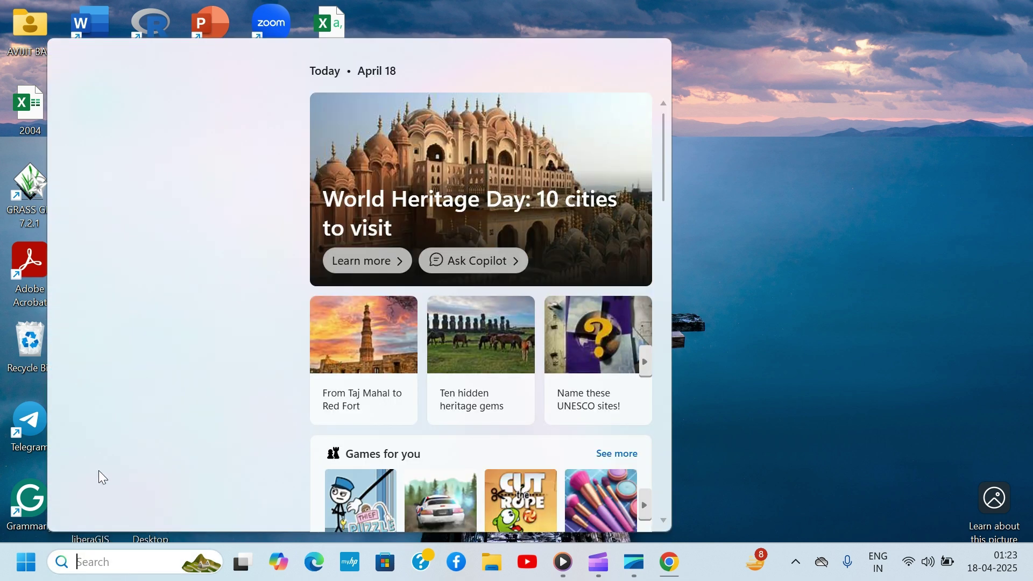
pyautogui.click(114, 104)
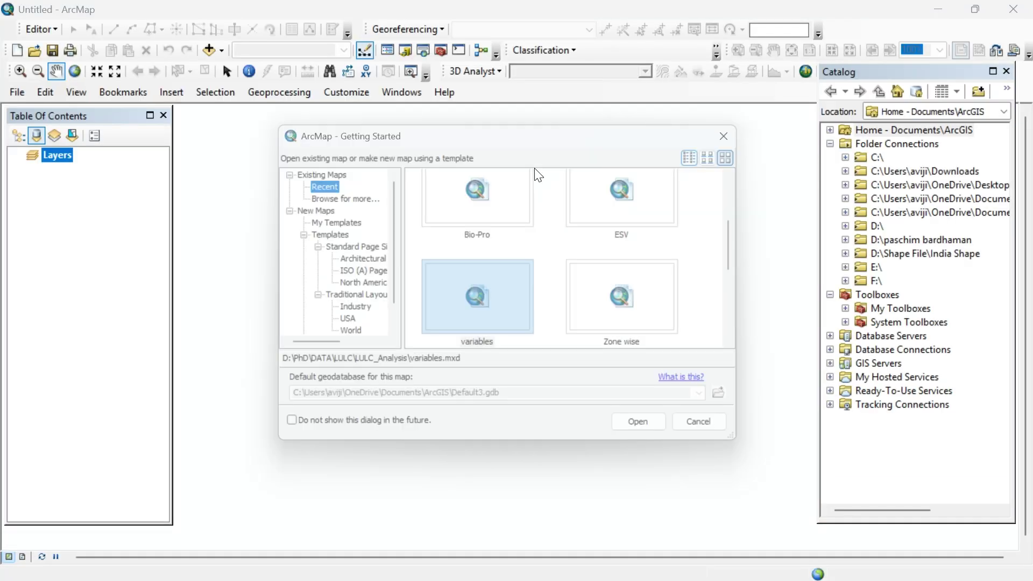
pyautogui.click(751, 131)
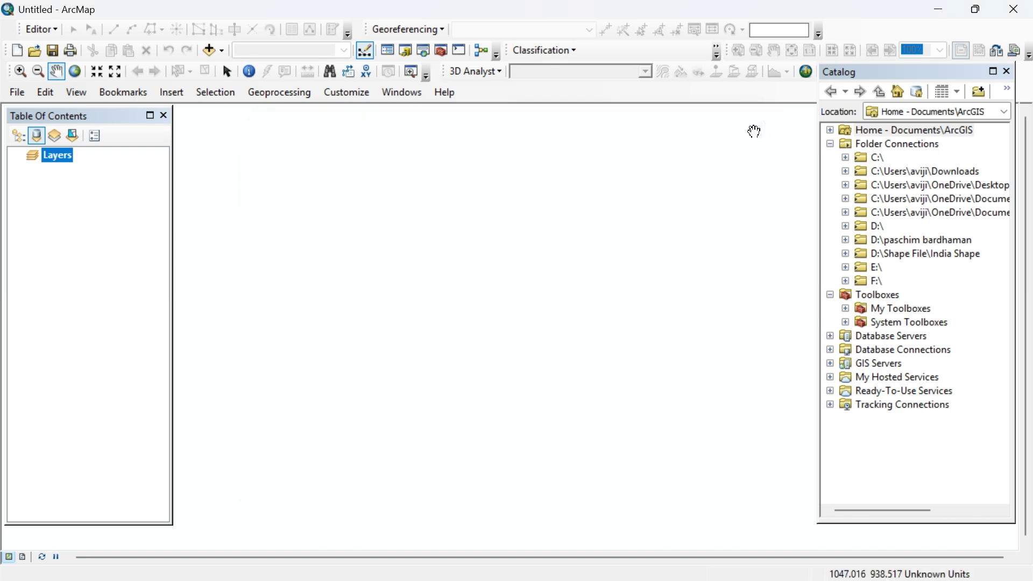
# Add LC08_L1TP_138044_20221224_20230103_02_T1_B10.TIF from the LANDSAT8 folder to the map, inspect the raster, and minimize ArcMap
pyautogui.click(214, 51)
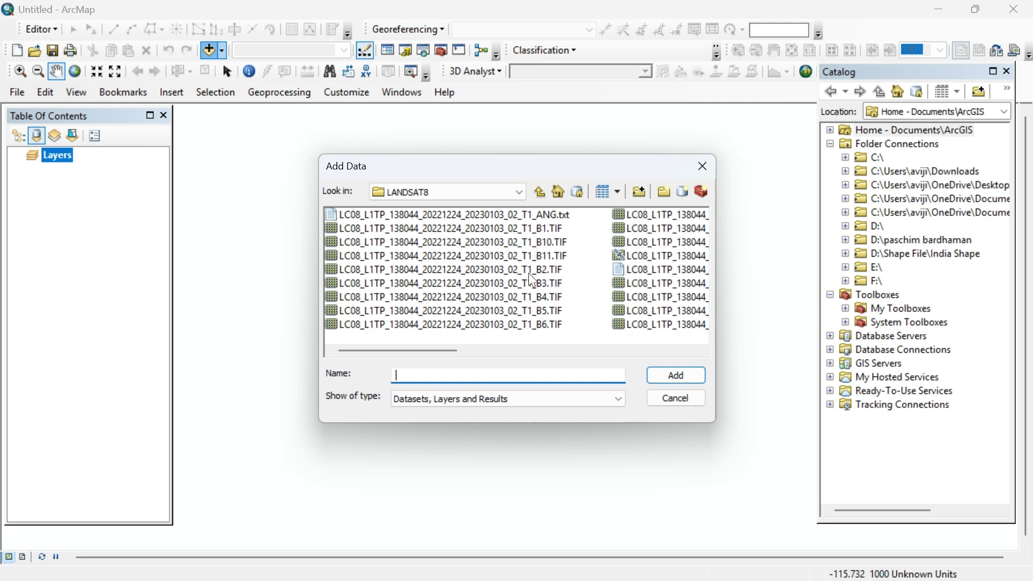
pyautogui.click(499, 258)
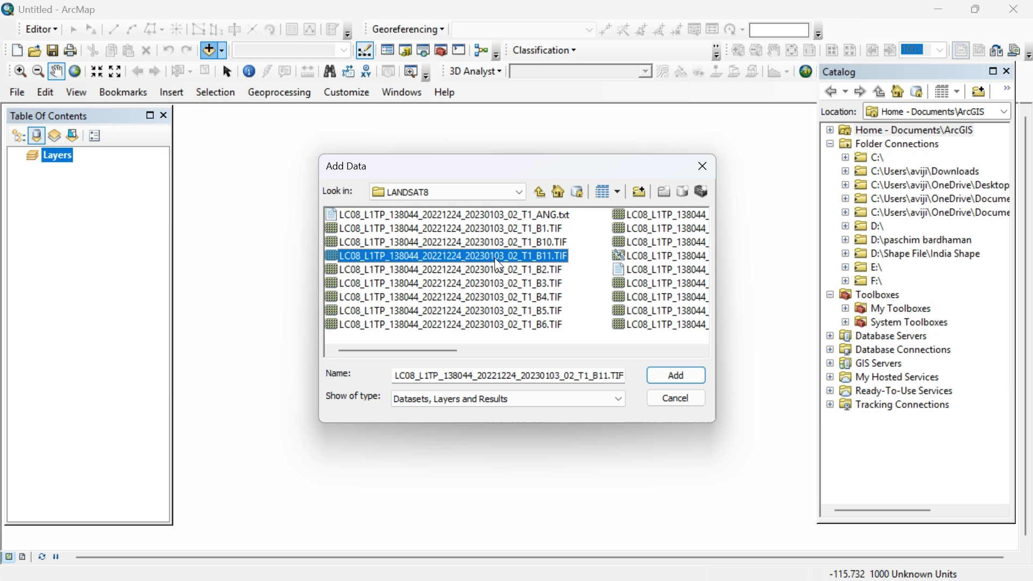
pyautogui.click(493, 243)
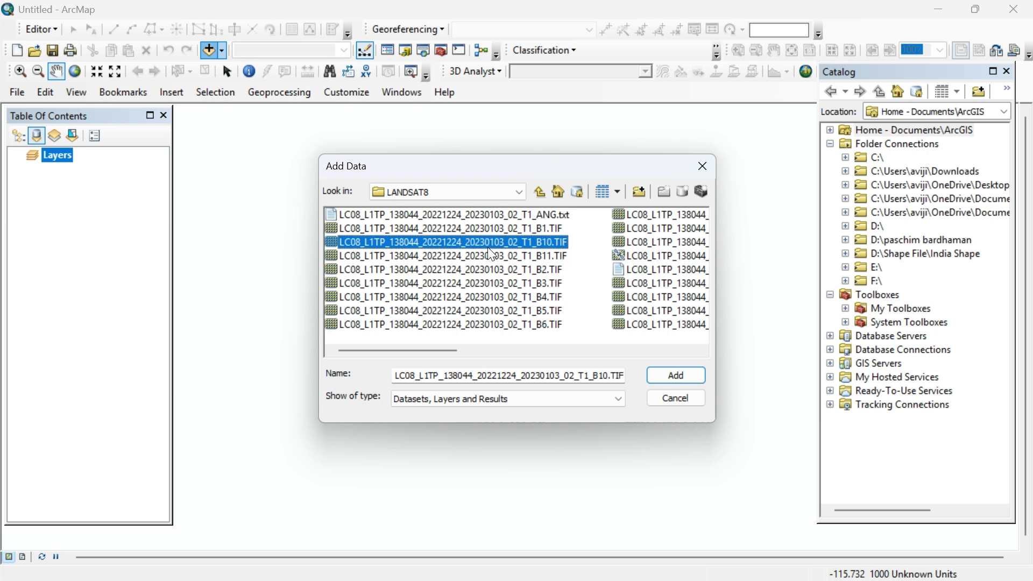
pyautogui.click(679, 377)
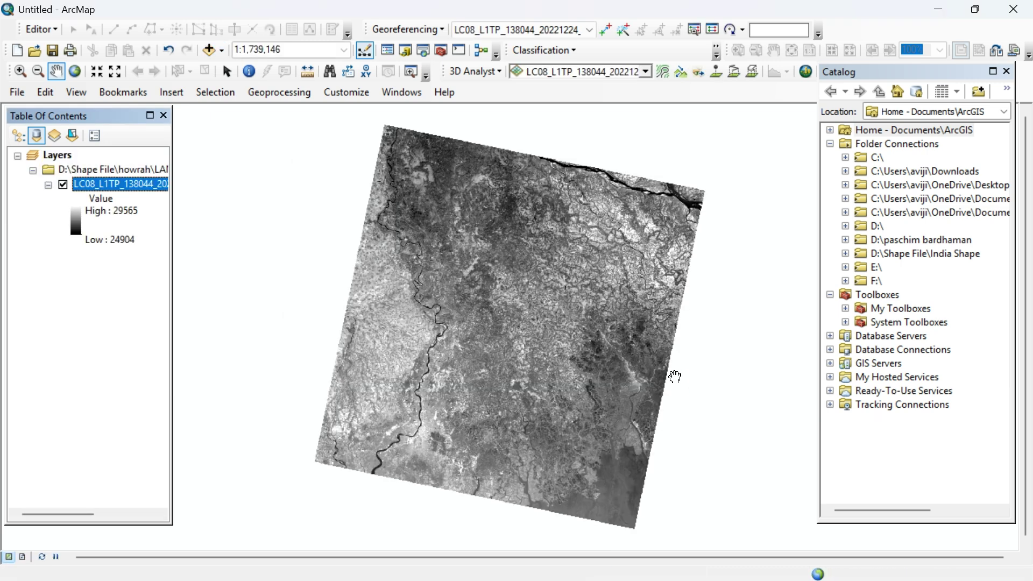
pyautogui.scroll(-2, 524, 326)
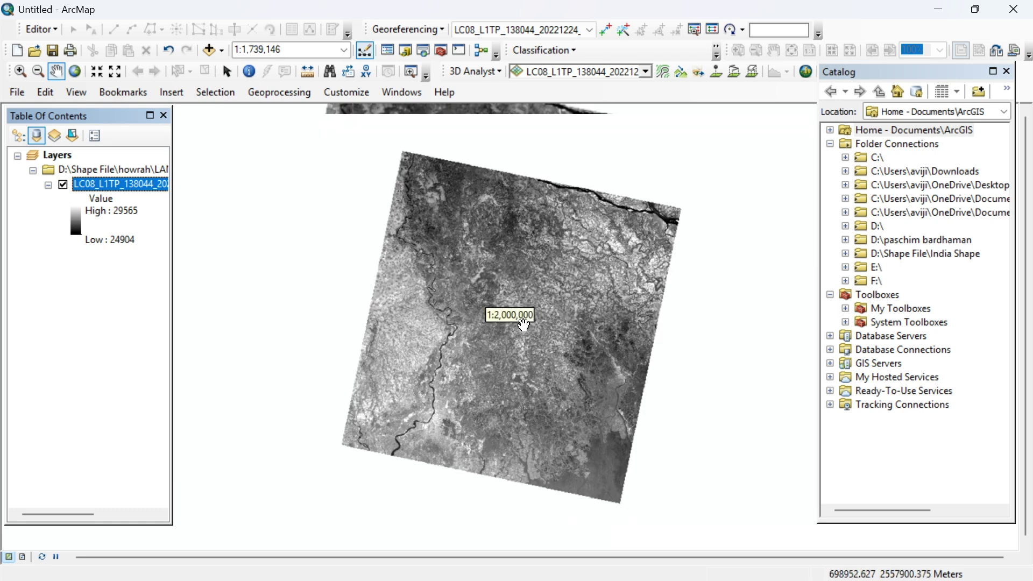
pyautogui.scroll(-1, 524, 326)
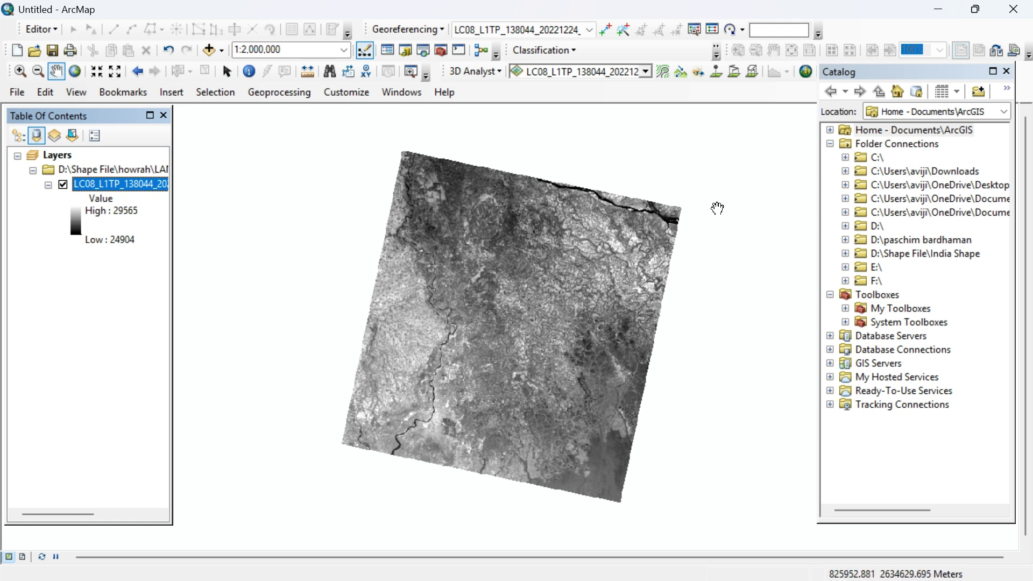
pyautogui.click(936, 12)
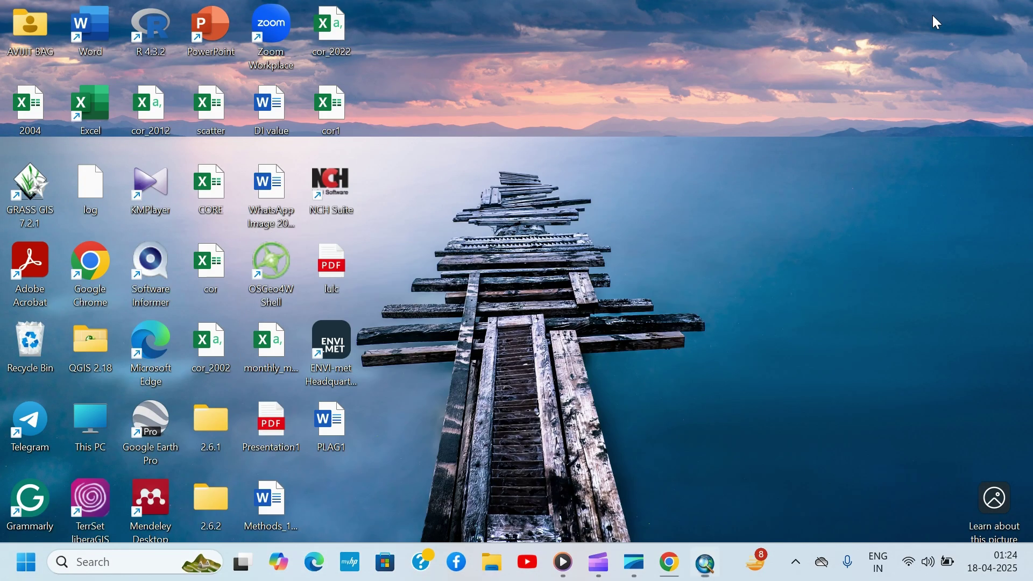